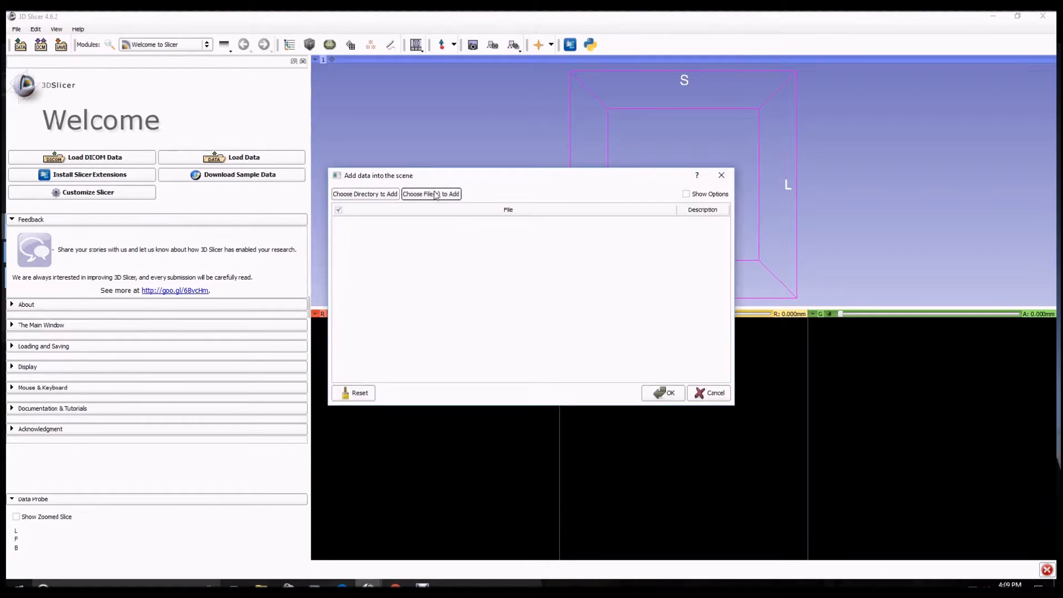
# Load the two BassinHip NRRD volumes, the post-surgery and the fractured right hip scans, into the scene
pyautogui.moveTo(485, 240); pyautogui.dragTo(447, 219)
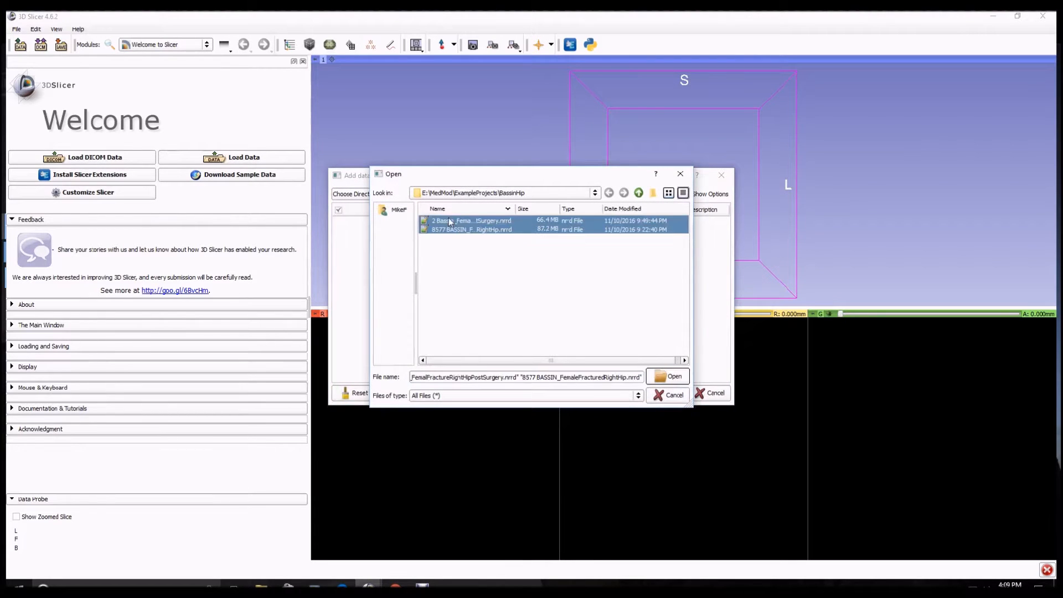
pyautogui.click(673, 378)
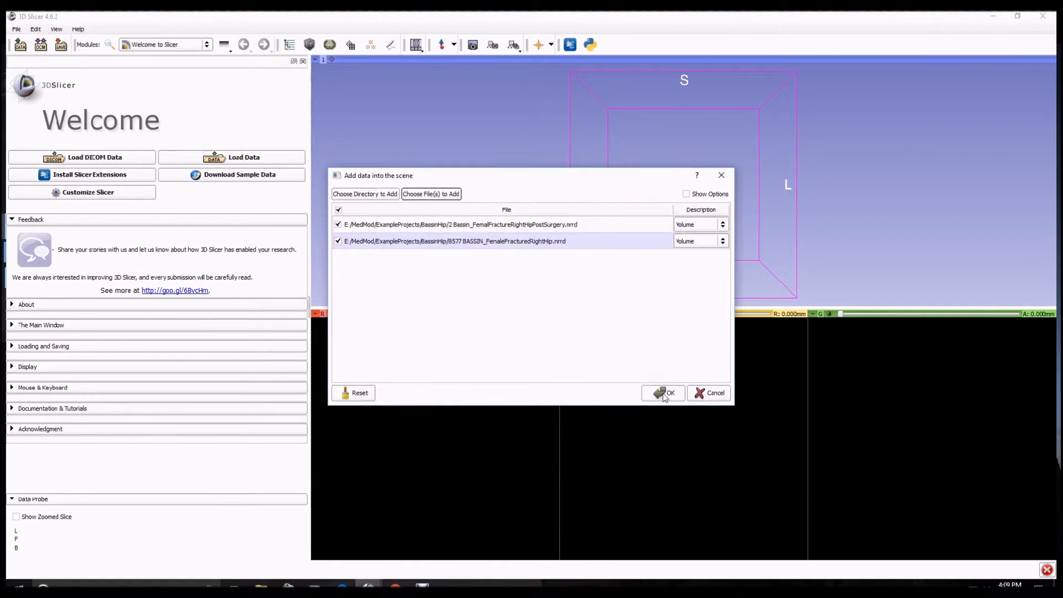
pyautogui.click(664, 394)
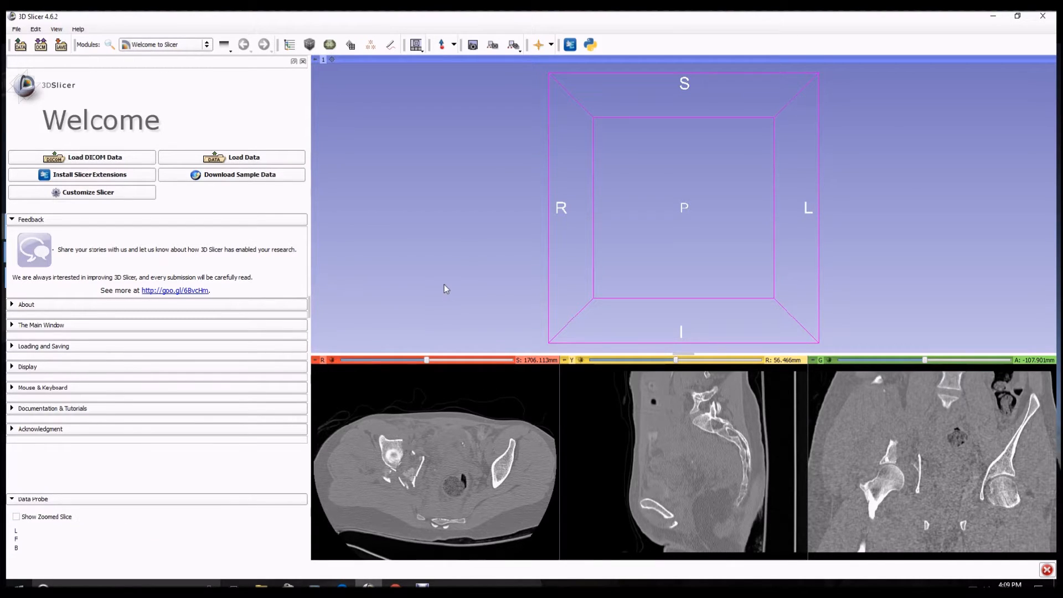
pyautogui.click(395, 585)
pyautogui.click(461, 521)
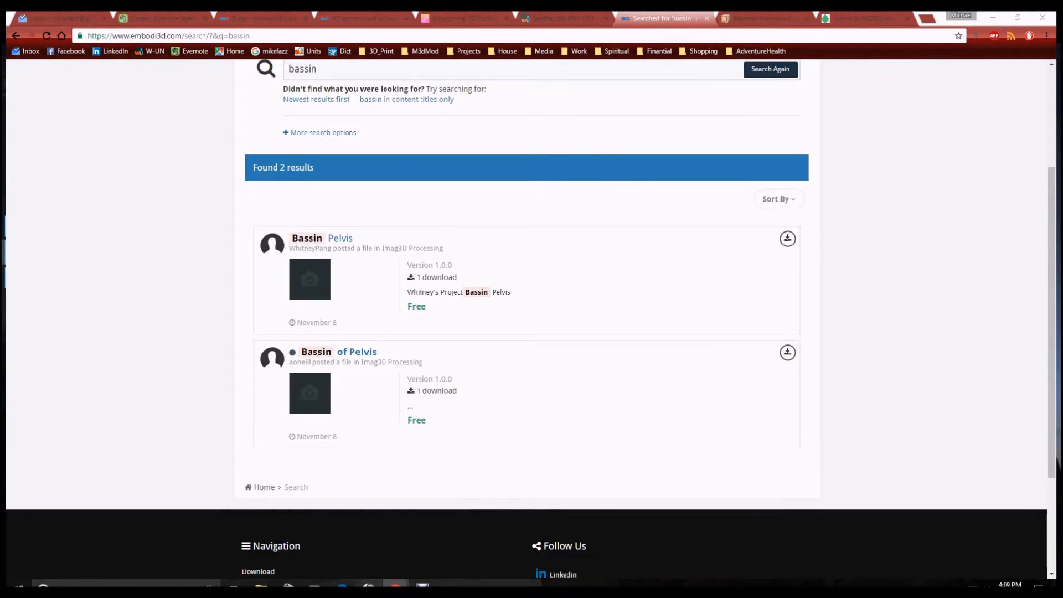
pyautogui.click(369, 585)
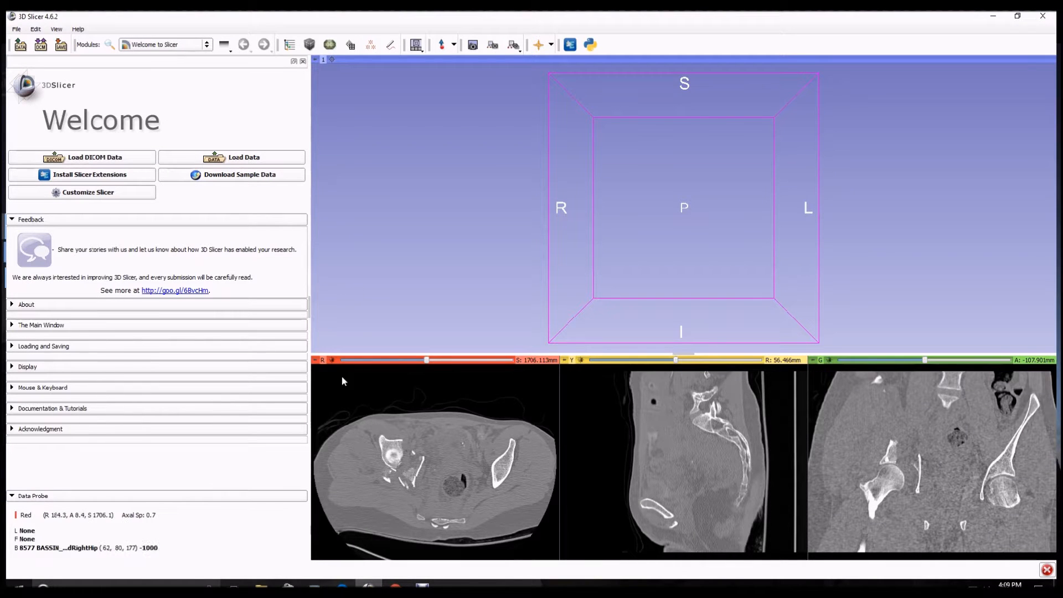
# Set the red slice view's foreground layer to the 2 Bassin_FemalFractureRightHipPostSurgery volume
pyautogui.moveTo(315, 361)
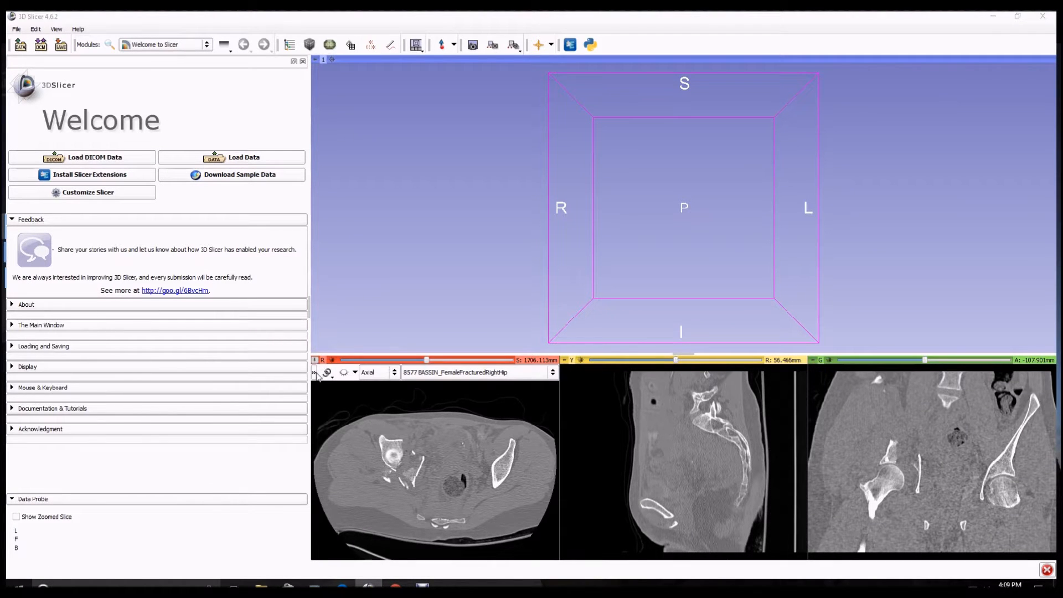
pyautogui.click(314, 374)
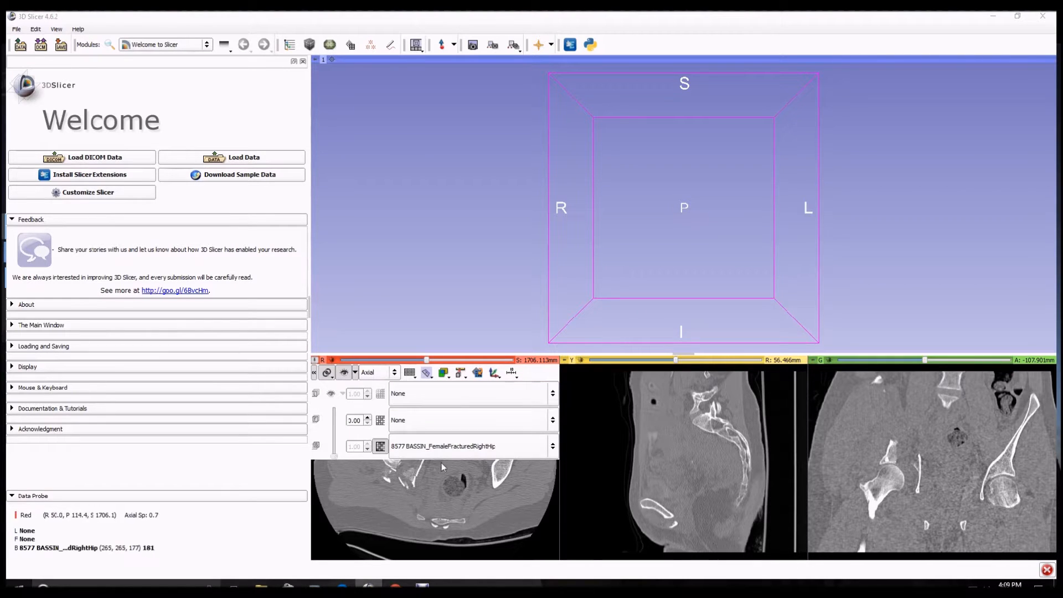
pyautogui.click(458, 394)
pyautogui.click(454, 424)
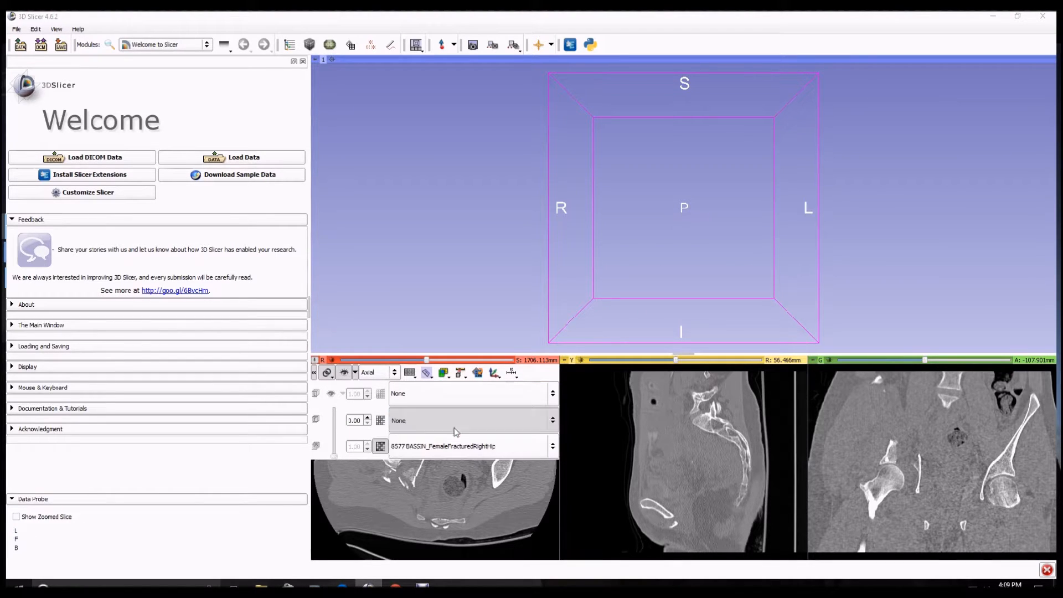
pyautogui.scroll(-5, 503, 192)
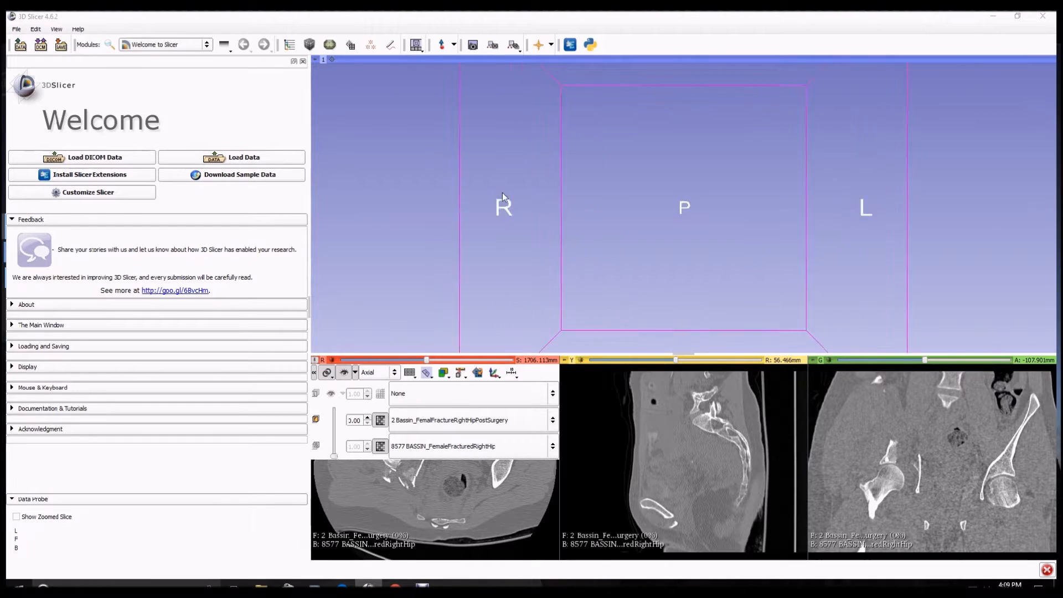
# Orbit the 3D view and fade the foreground volume in and out to compare the two scans
pyautogui.scroll(-2, 506, 194)
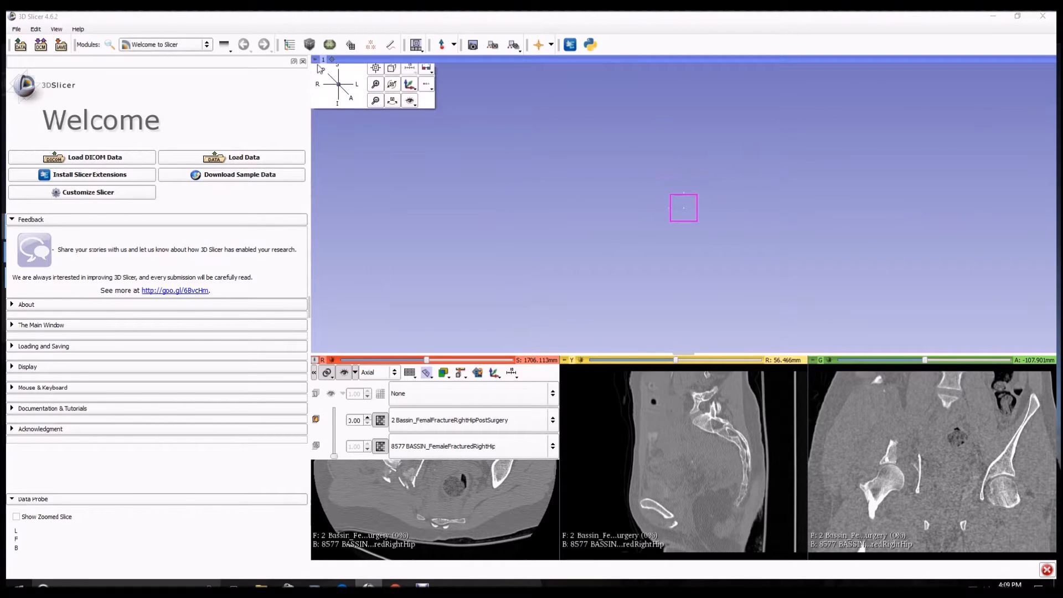
pyautogui.click(376, 72)
pyautogui.moveTo(528, 193); pyautogui.dragTo(680, 195)
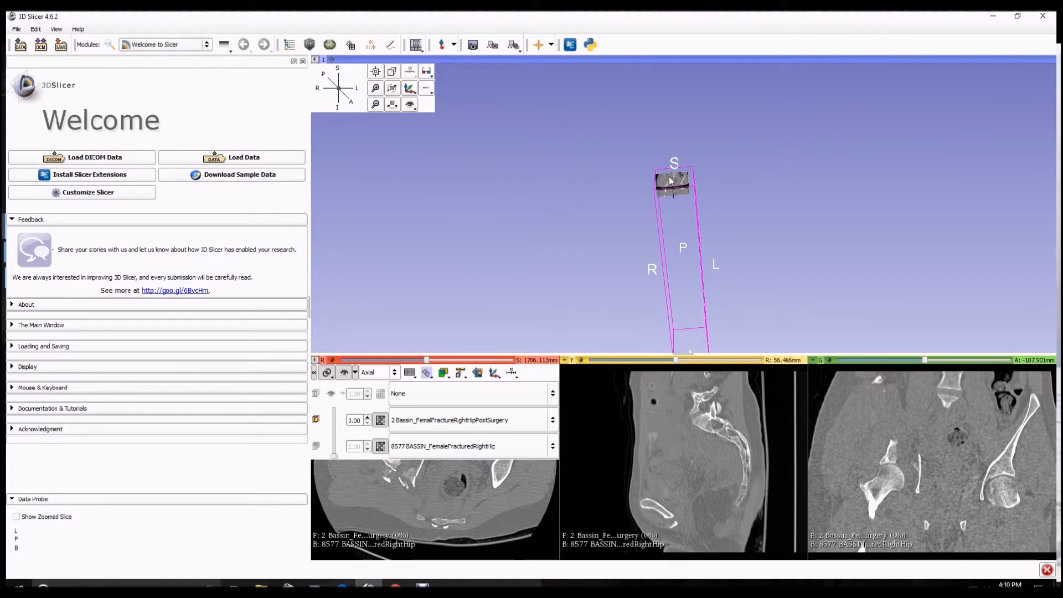
pyautogui.moveTo(334, 453); pyautogui.dragTo(335, 410)
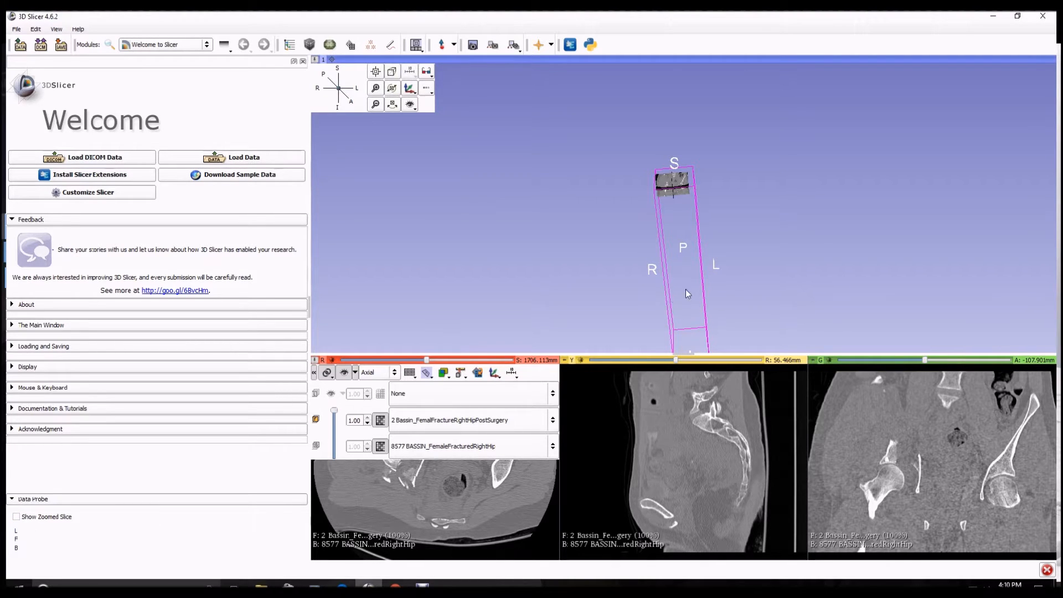
pyautogui.moveTo(334, 411); pyautogui.dragTo(334, 461)
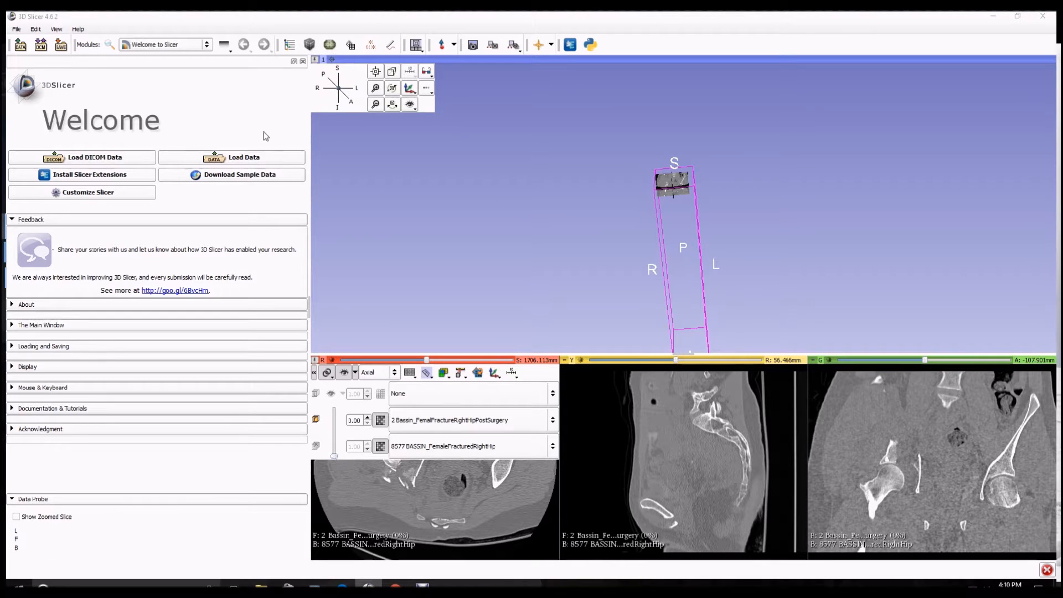
# In the Volumes module, center the 8577 BASSIN_FemaleFracturedRightHip volume
pyautogui.click(206, 46)
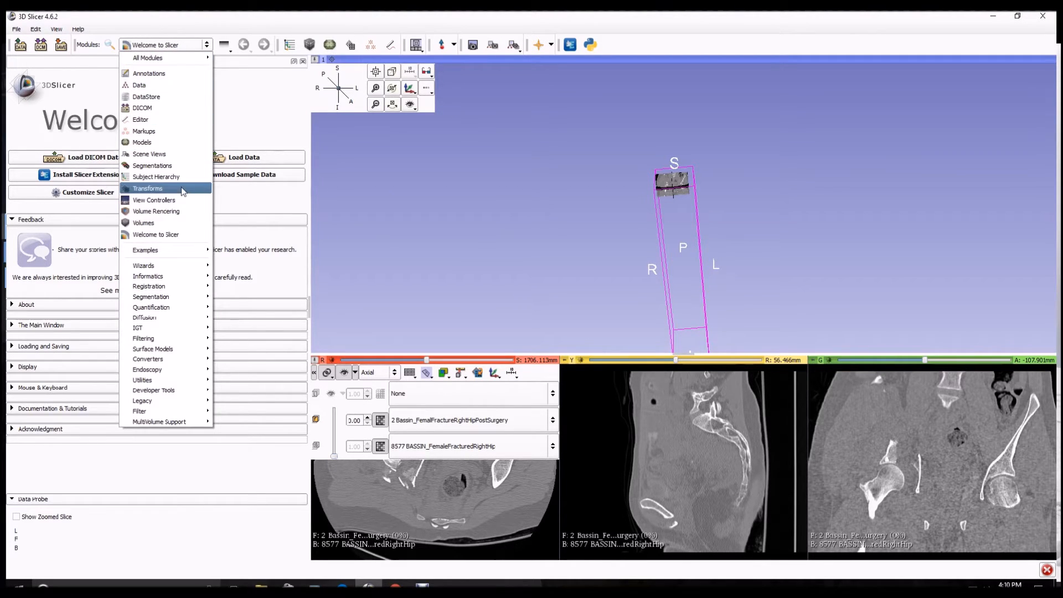
pyautogui.click(143, 223)
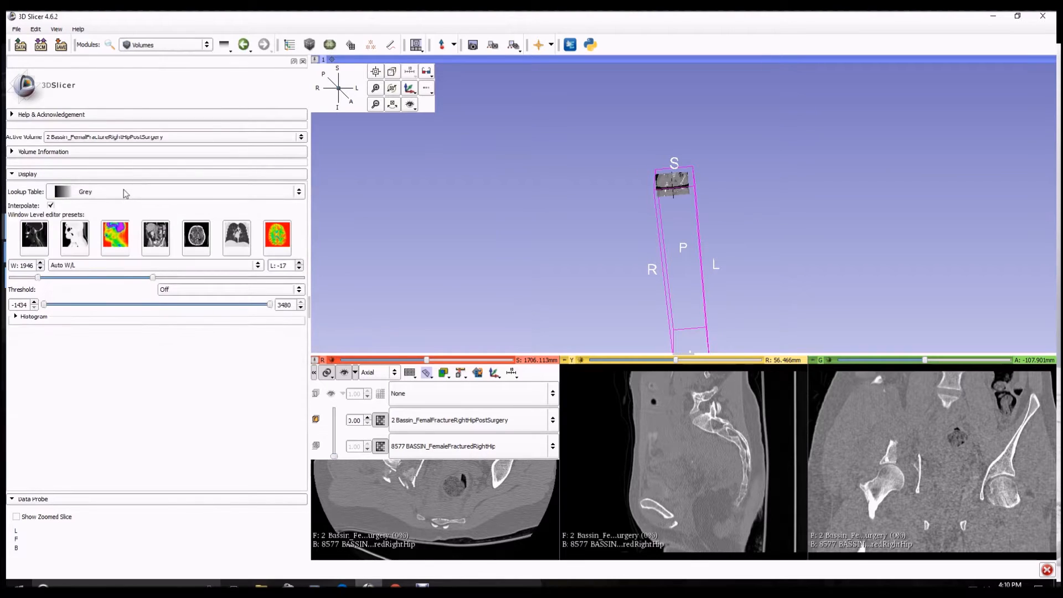
pyautogui.click(12, 152)
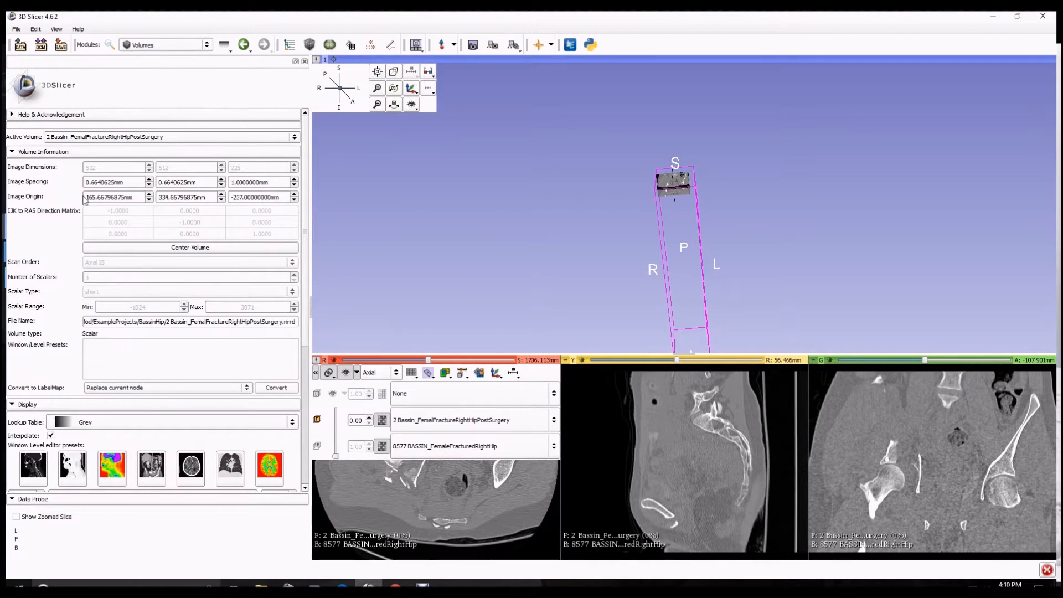
pyautogui.click(141, 138)
pyautogui.click(132, 148)
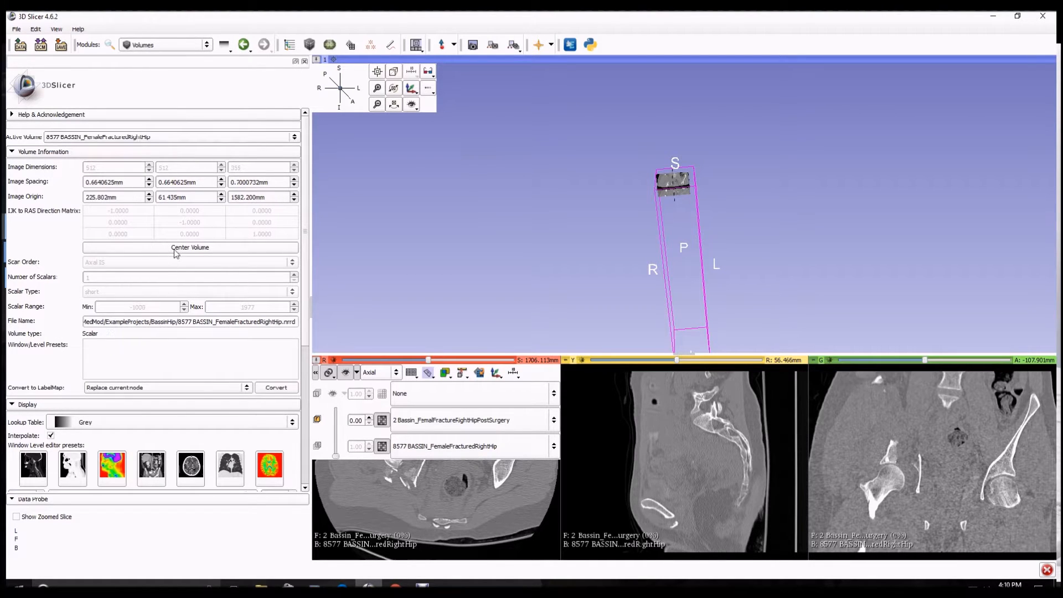
pyautogui.click(176, 248)
# Center the 2 Bassin_FemalFractureRightHipPostSurgery volume as well
pyautogui.click(159, 138)
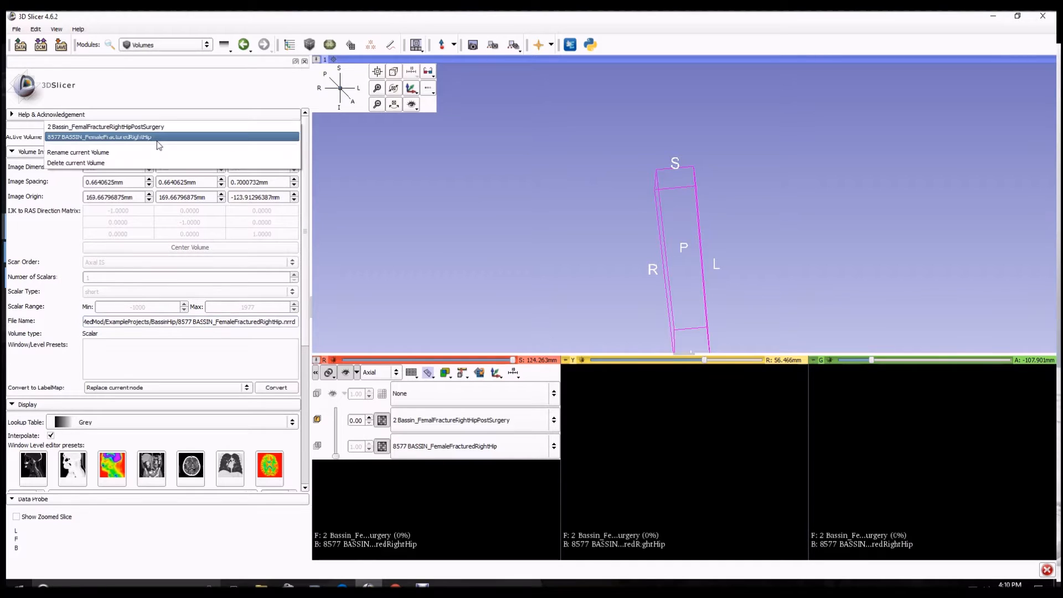
pyautogui.click(153, 132)
pyautogui.click(178, 248)
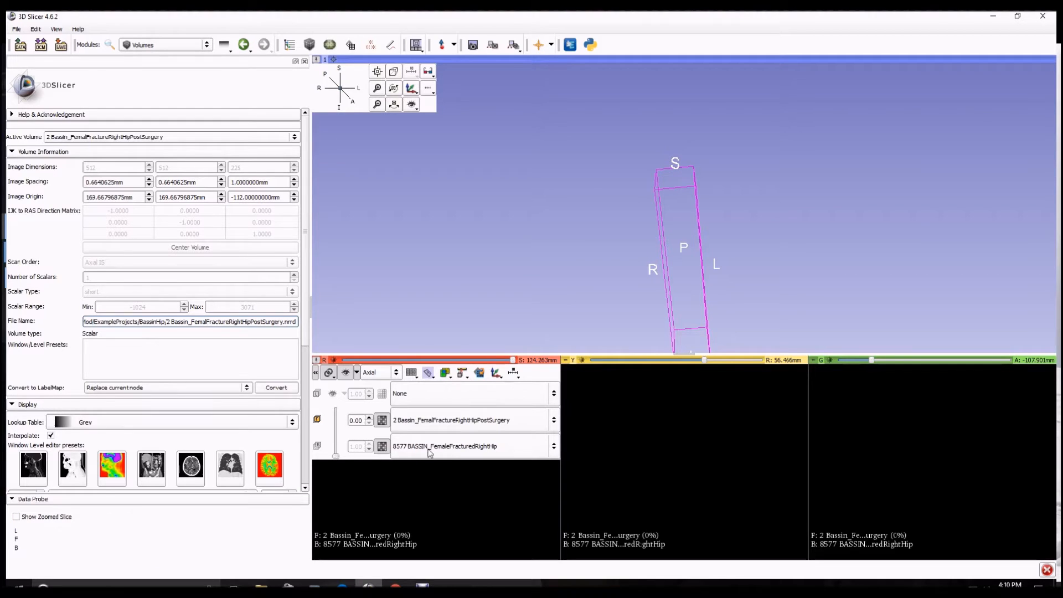
# Set the foreground post-surgery volume's opacity in the slice views to 0.40
pyautogui.click(582, 361)
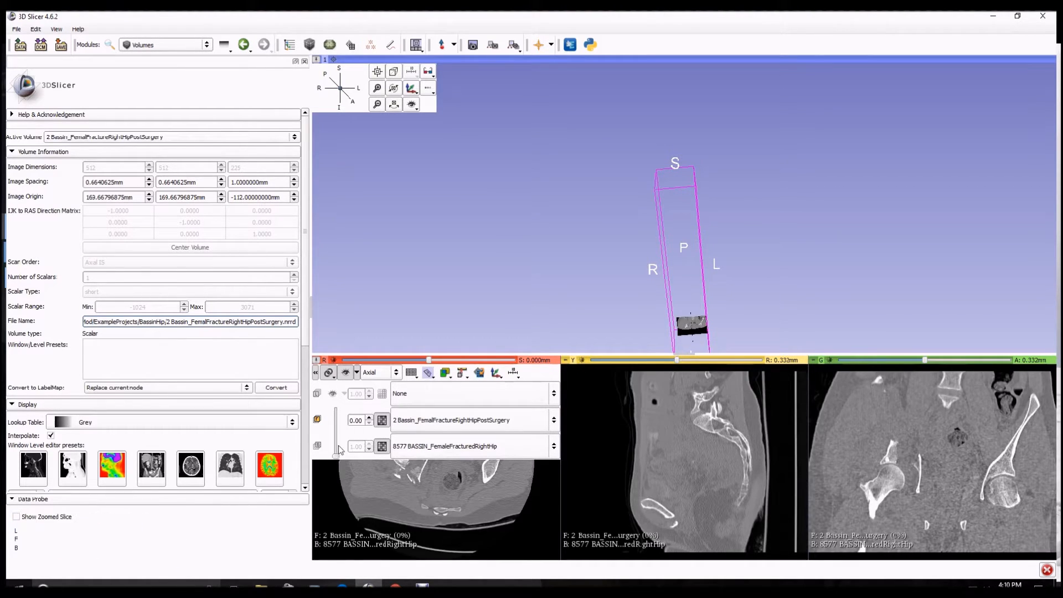
pyautogui.moveTo(336, 456)
pyautogui.mouseDown()
pyautogui.moveTo(336, 426)
pyautogui.moveTo(342, 441)
pyautogui.mouseUp()
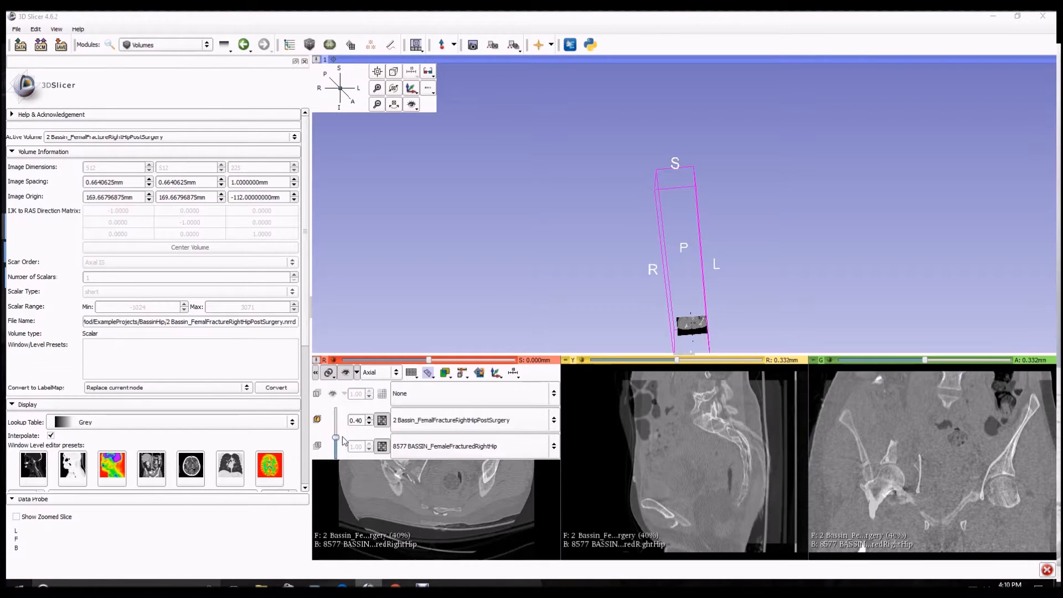
# In the Transforms module, create a new linear transform named InitialAlignment
pyautogui.click(206, 46)
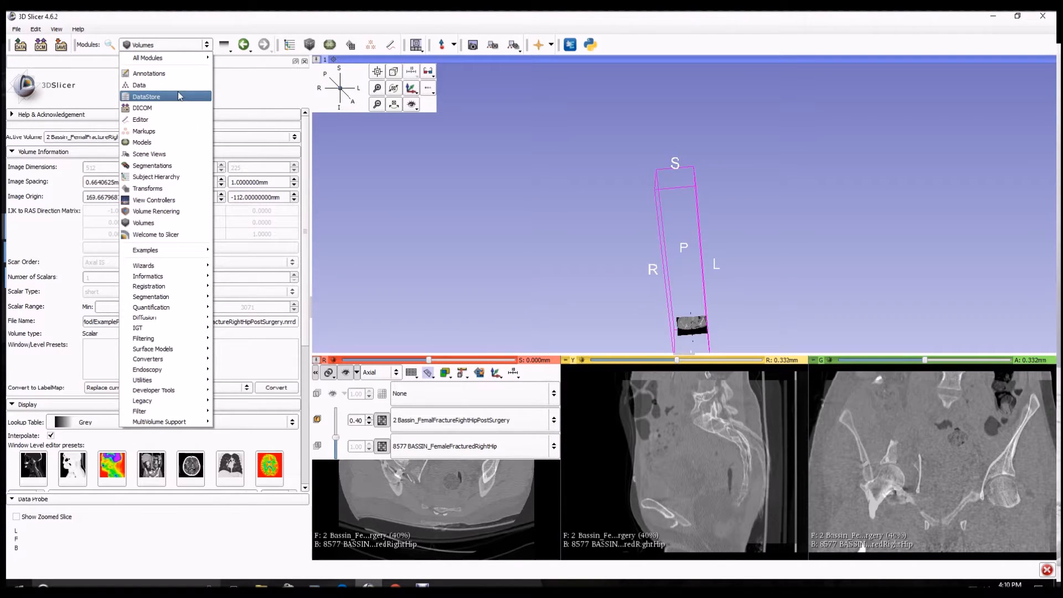
pyautogui.click(140, 188)
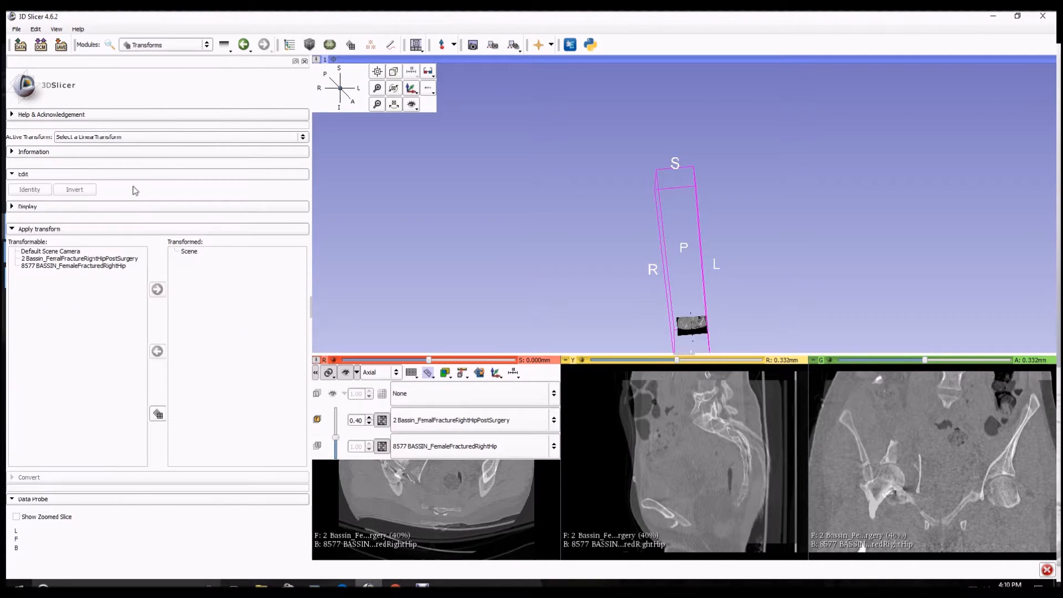
pyautogui.click(152, 139)
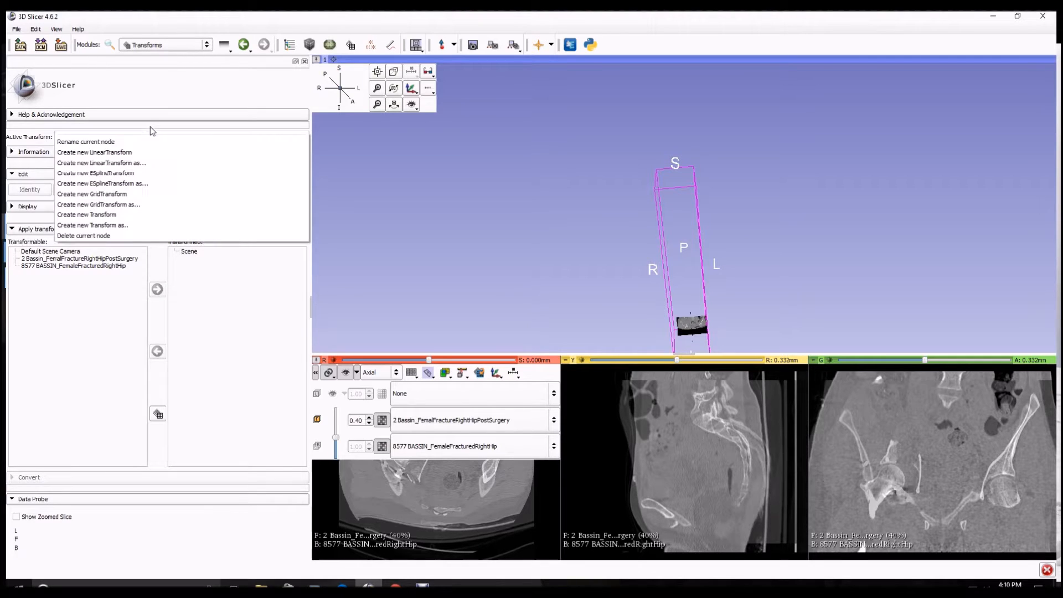
pyautogui.click(125, 162)
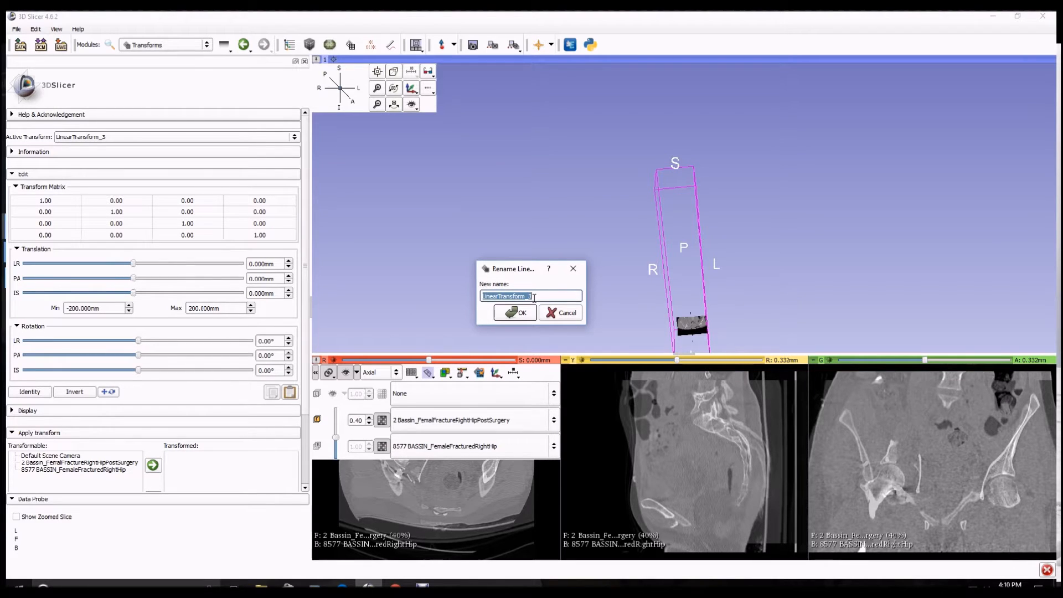
pyautogui.write('InitialAlignment')
pyautogui.press('Return')
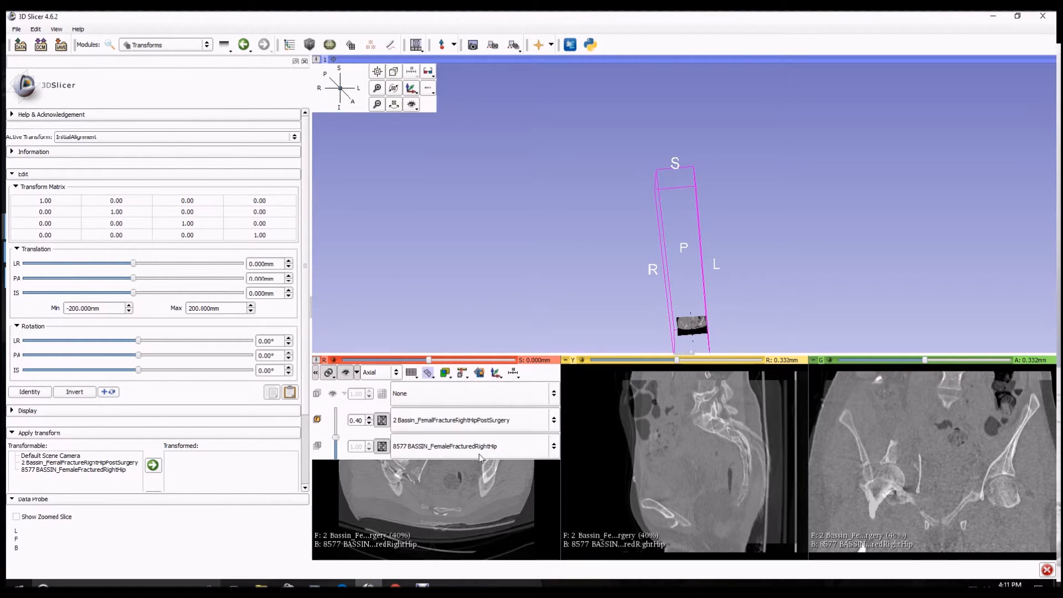
# Set the post-surgery volume's lookup table to Rainbow in the Volumes module
pyautogui.click(504, 445)
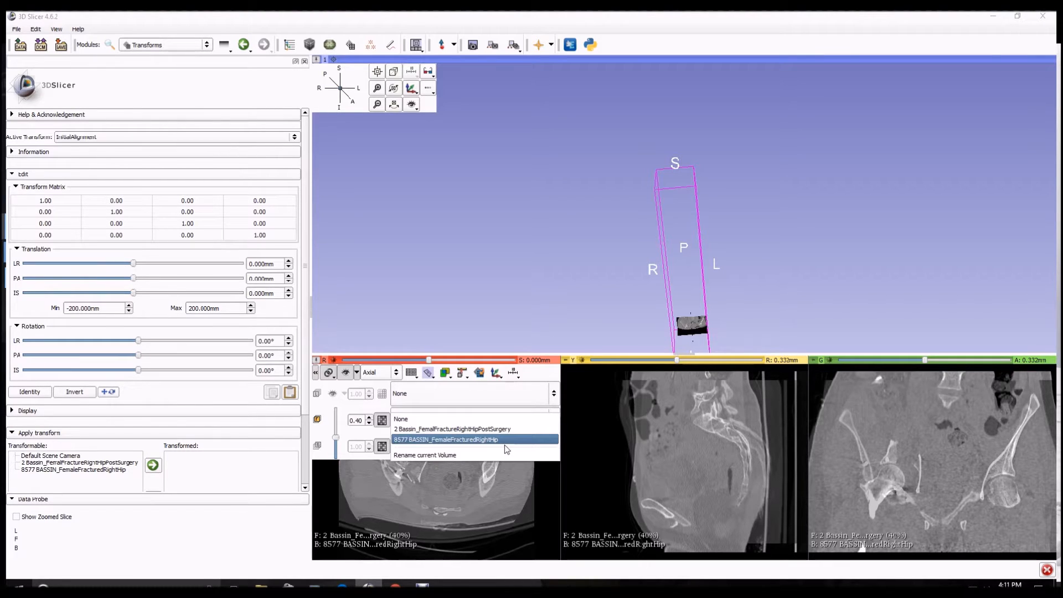
pyautogui.click(459, 441)
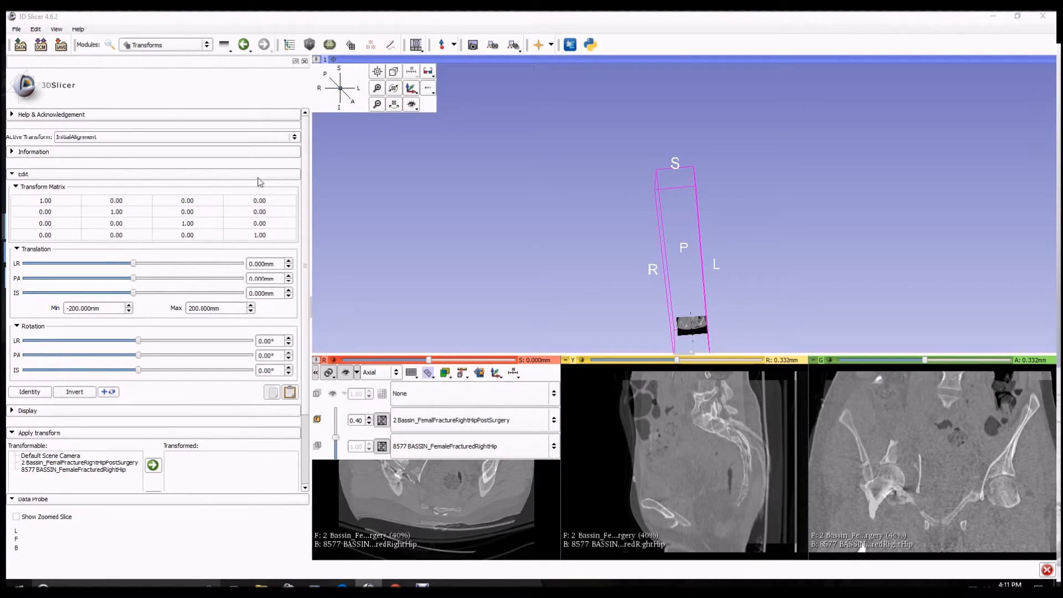
pyautogui.click(207, 44)
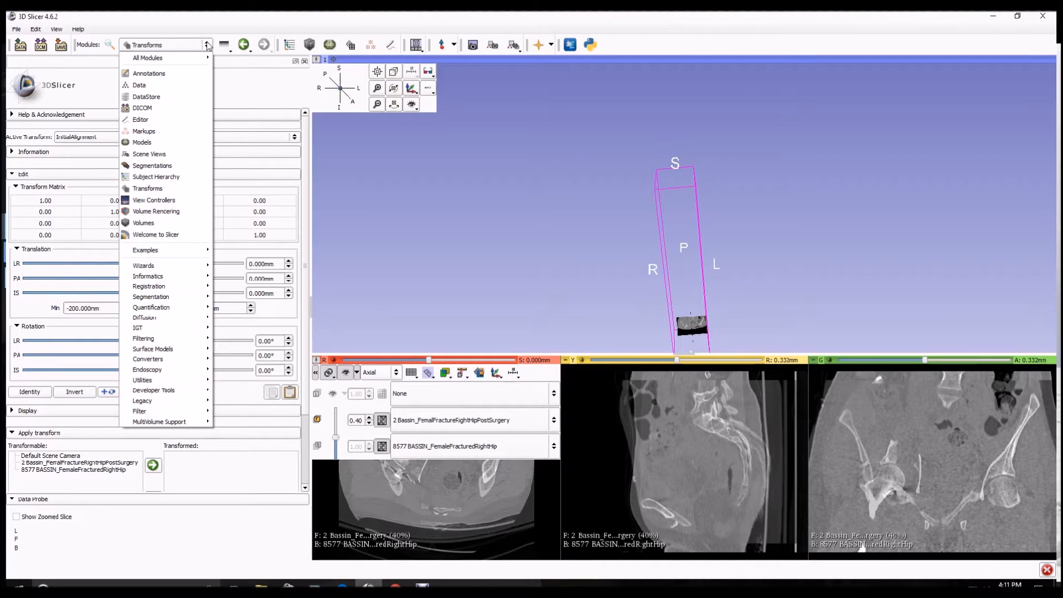
pyautogui.click(128, 224)
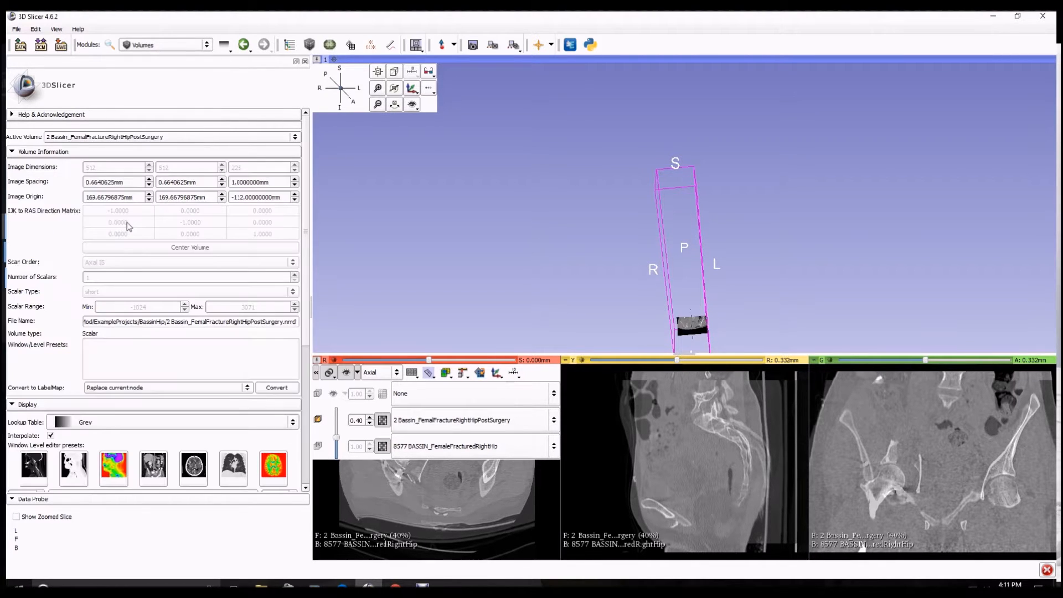
pyautogui.click(142, 144)
pyautogui.click(143, 148)
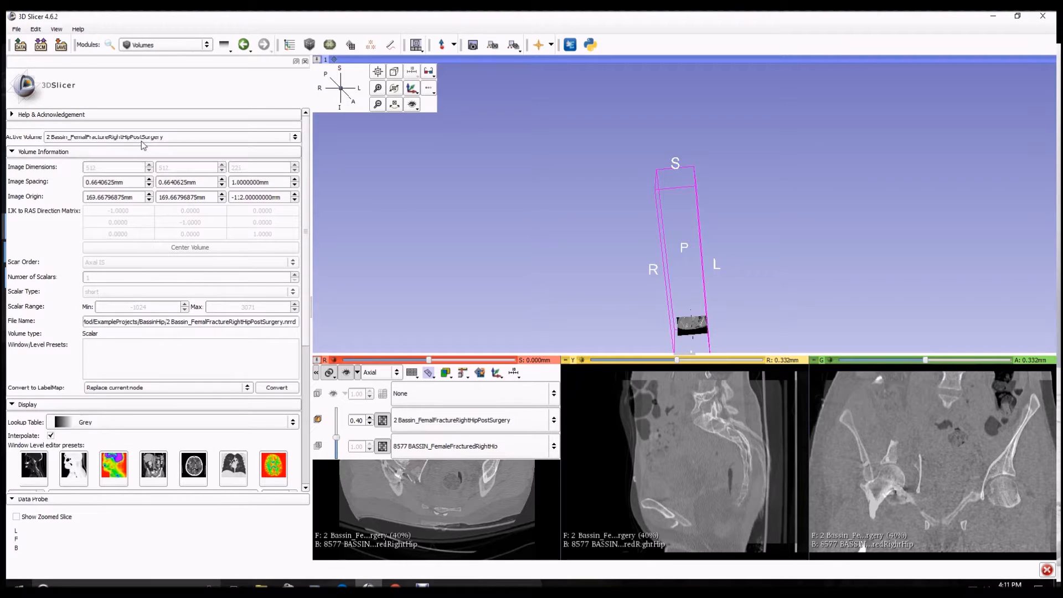
pyautogui.click(111, 475)
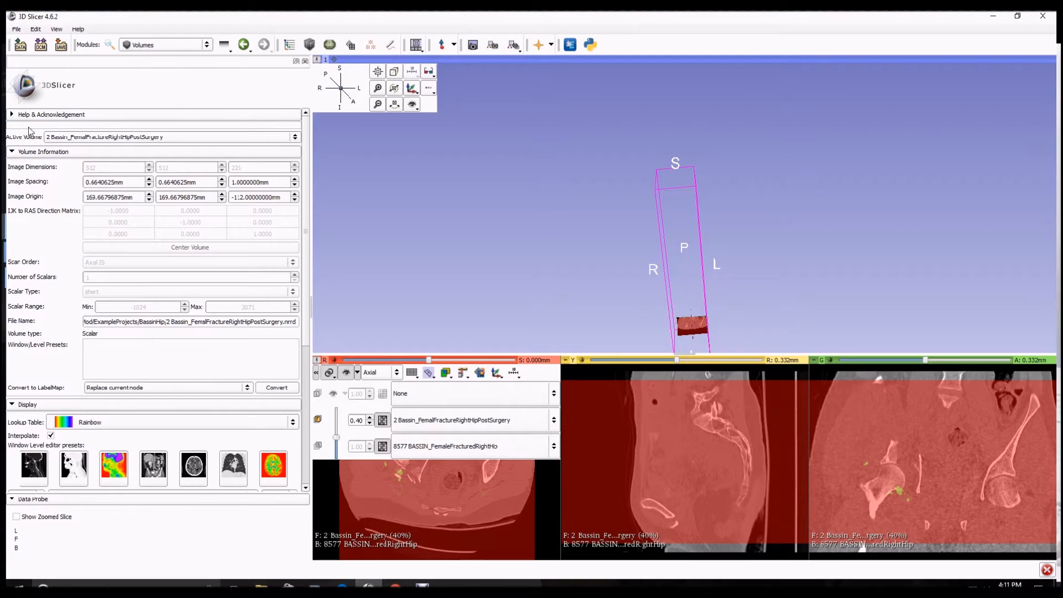
# Adjust the post-surgery volume's window to 3600 and level to 1570
pyautogui.click(13, 153)
pyautogui.moveTo(159, 280); pyautogui.dragTo(84, 281)
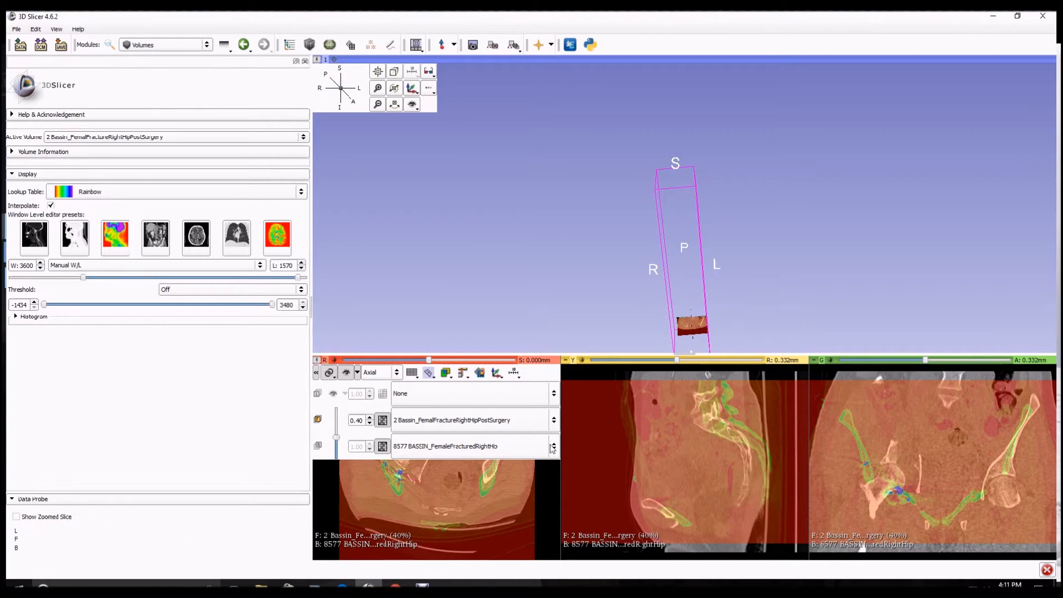
# Collapse the slice view controls and return to the Transforms module
pyautogui.click(315, 372)
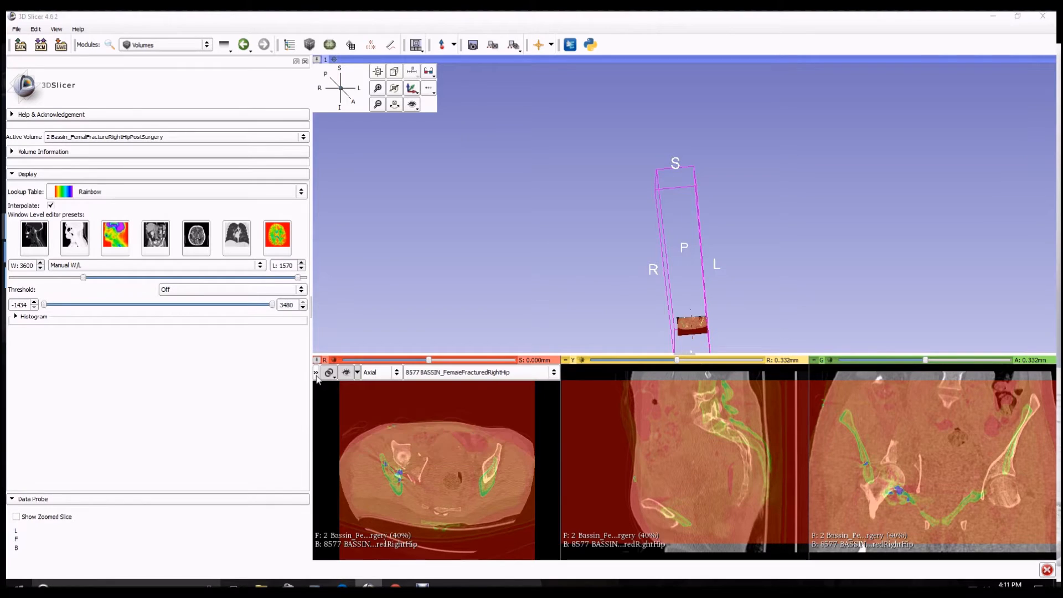
pyautogui.click(207, 45)
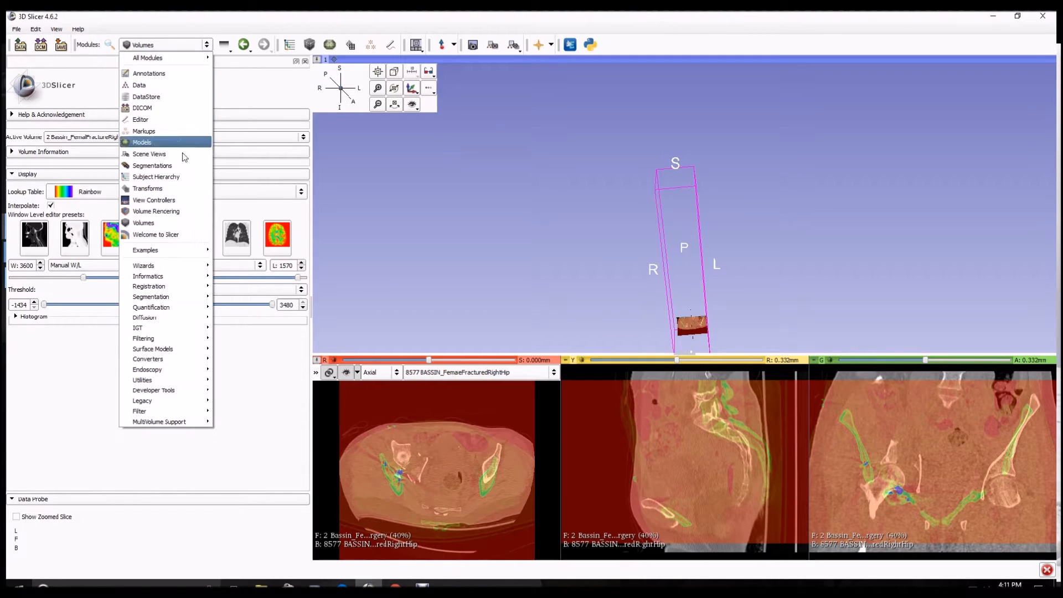
pyautogui.click(147, 190)
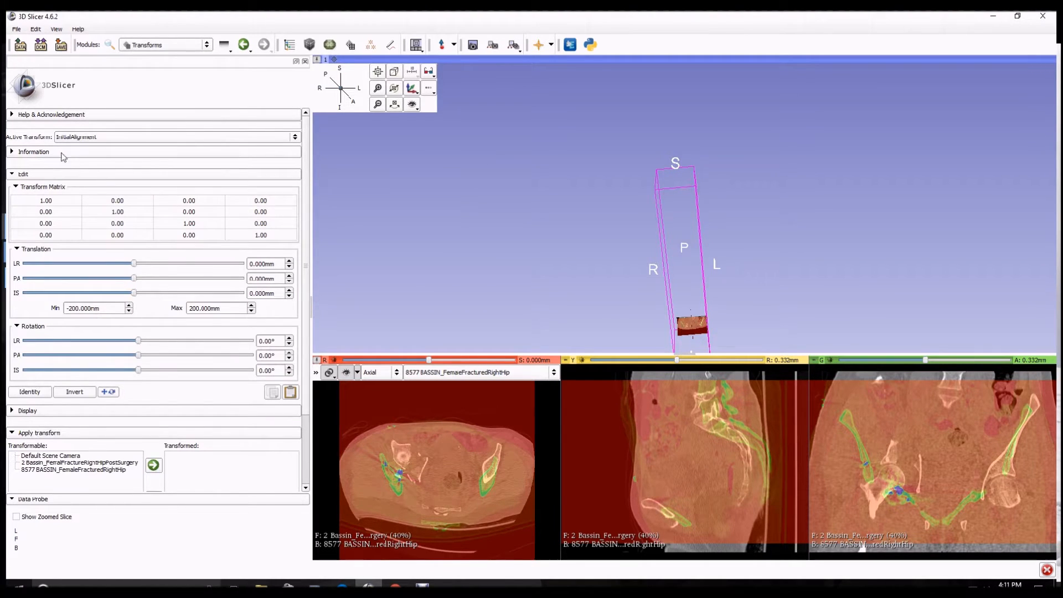
# Apply the InitialAlignment transform to the post-surgery volume after nudging its PA translation
pyautogui.click(16, 155)
pyautogui.click(16, 156)
pyautogui.click(15, 156)
pyautogui.click(14, 154)
pyautogui.moveTo(138, 283); pyautogui.dragTo(140, 284)
pyautogui.click(92, 464)
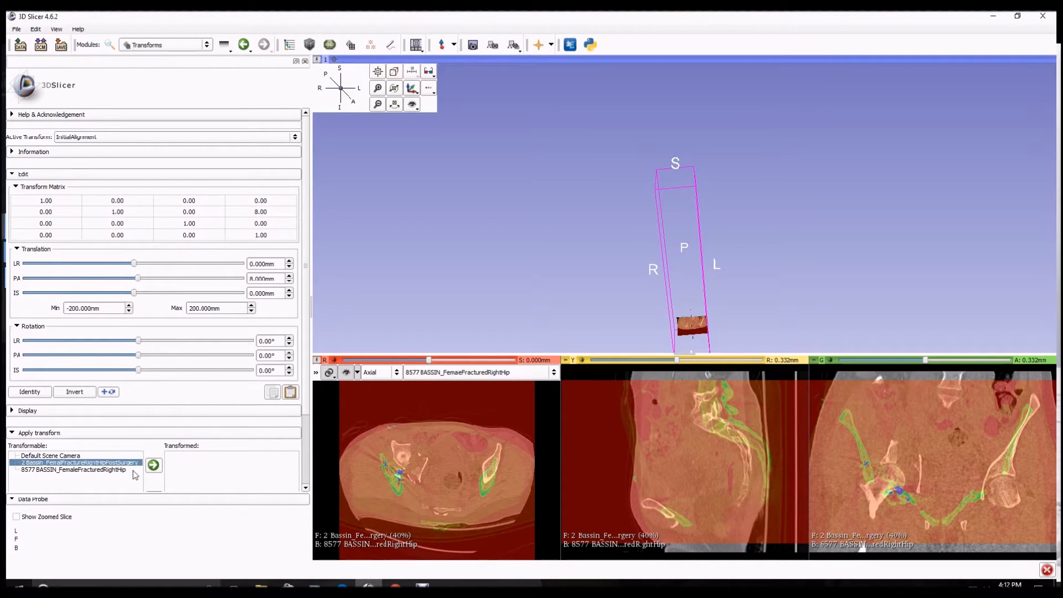
pyautogui.click(154, 467)
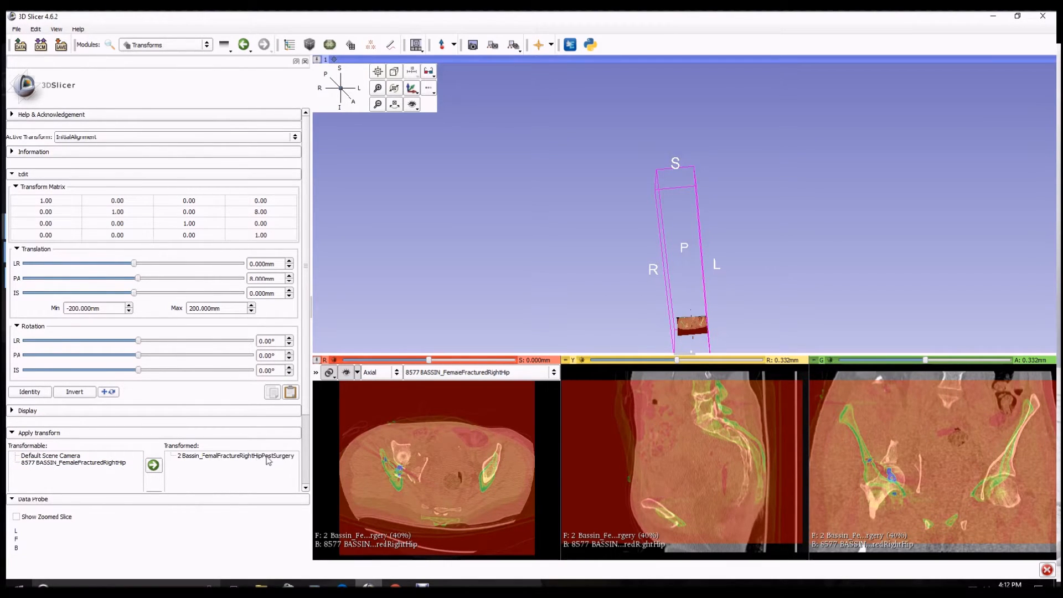
# Set the PA translation to 16 mm and IS translation to 4 mm, checking the overlap through coronal slices
pyautogui.moveTo(142, 284); pyautogui.dragTo(146, 287)
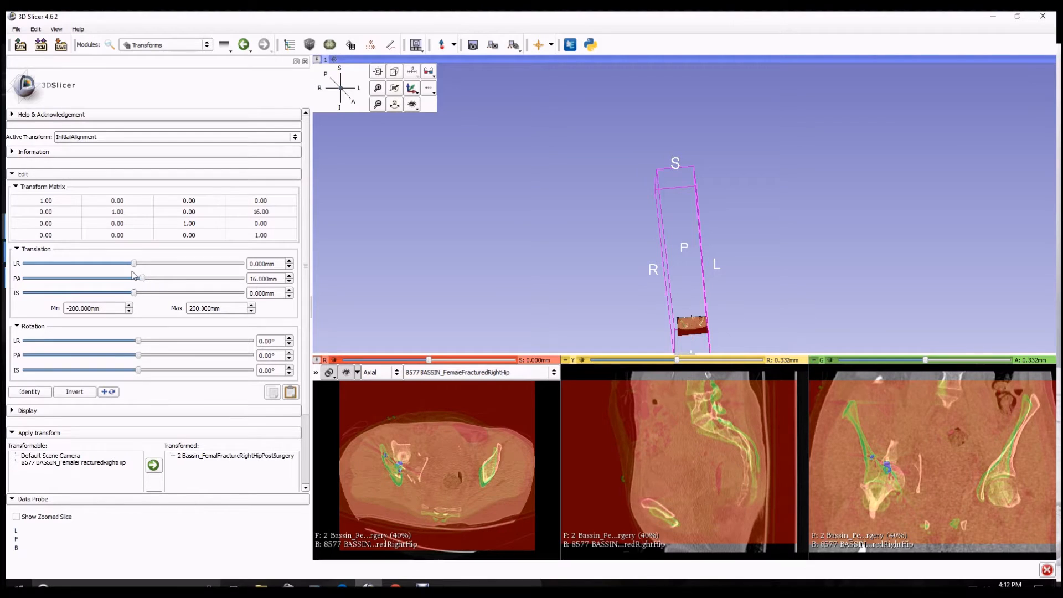
pyautogui.moveTo(135, 293); pyautogui.dragTo(139, 300)
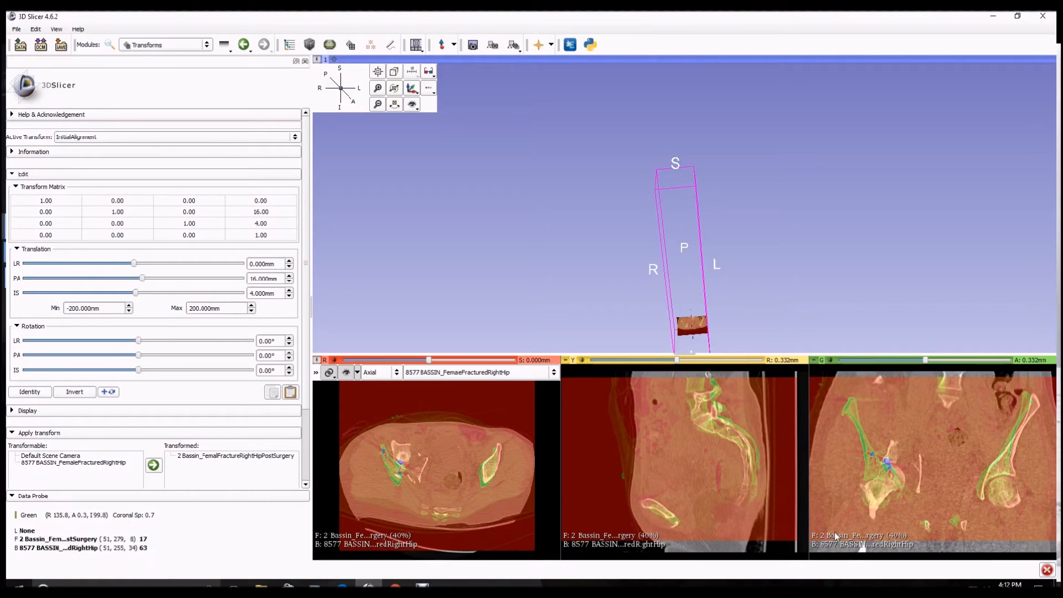
pyautogui.moveTo(925, 360); pyautogui.dragTo(909, 367)
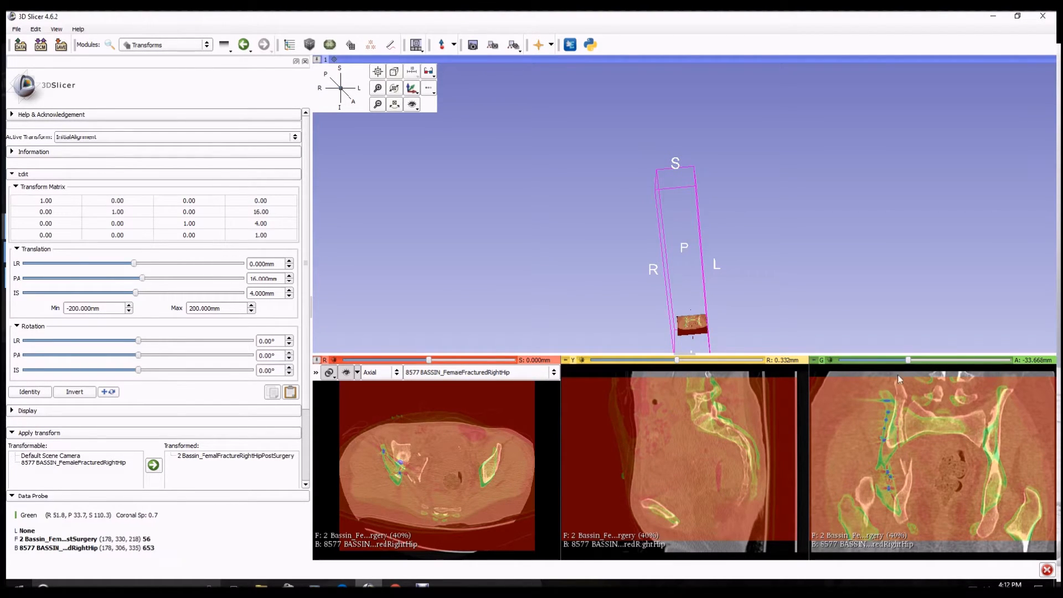
pyautogui.moveTo(909, 361); pyautogui.dragTo(913, 361)
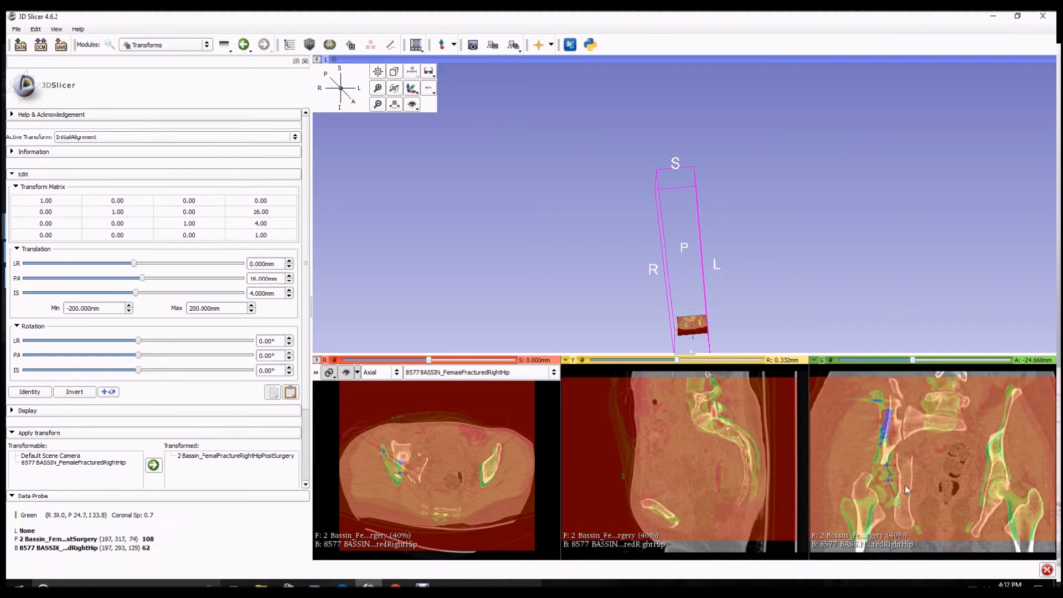
pyautogui.moveTo(913, 360); pyautogui.dragTo(909, 366)
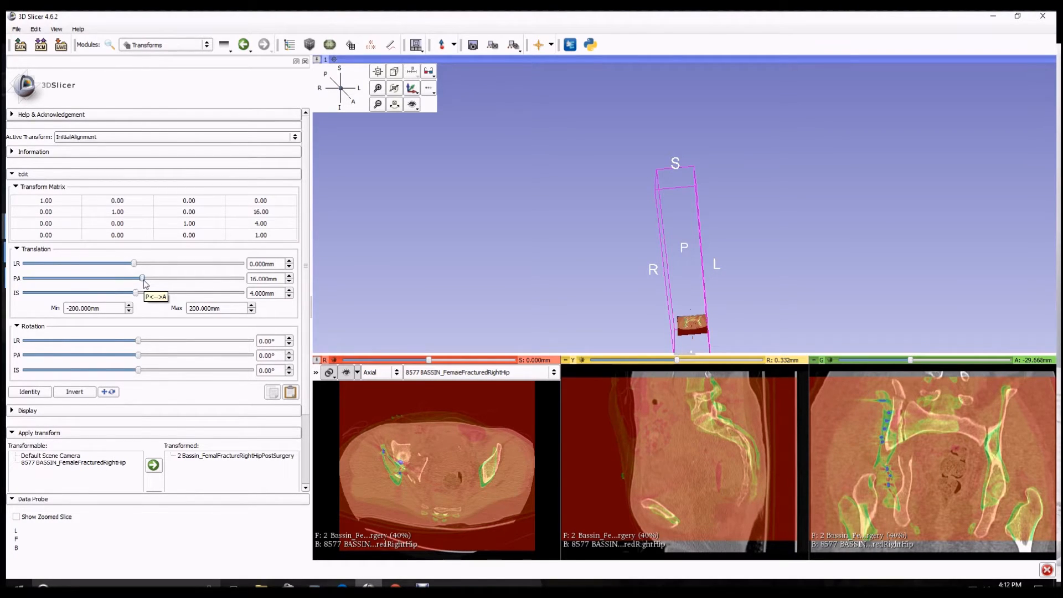
# Refine the alignment with PA translation 22 mm, LR translation -5 mm, PA rotation -1° and IS rotation 2°
pyautogui.moveTo(143, 279); pyautogui.dragTo(146, 281)
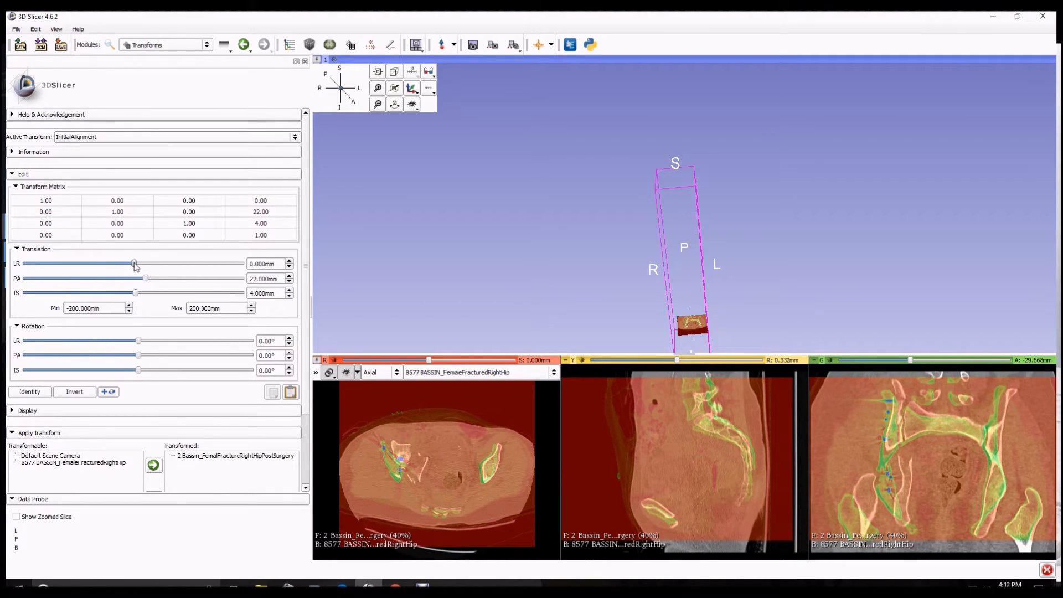
pyautogui.moveTo(135, 267); pyautogui.dragTo(132, 267)
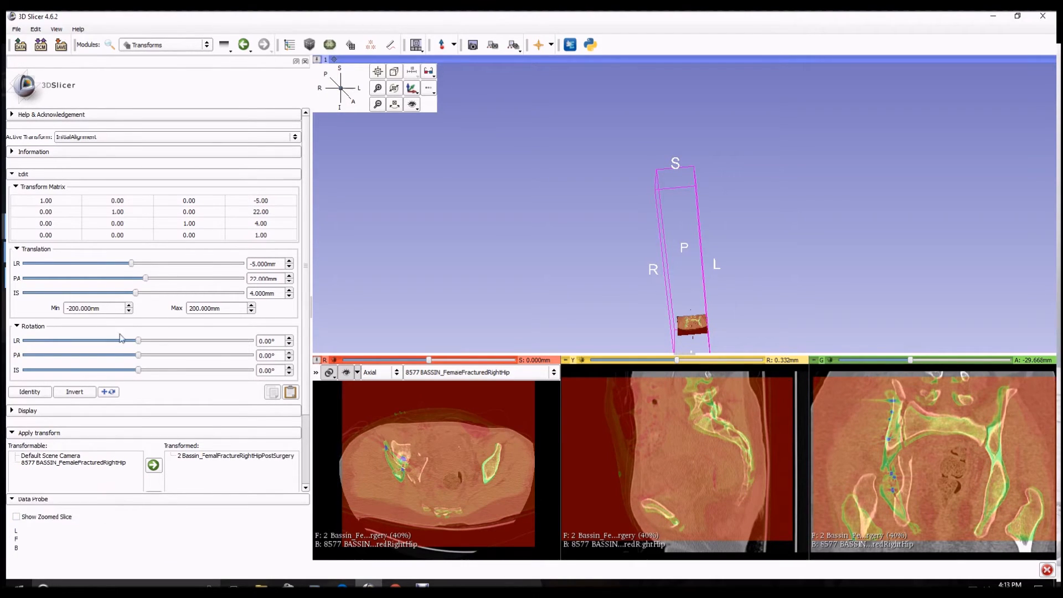
pyautogui.moveTo(138, 357); pyautogui.dragTo(139, 355)
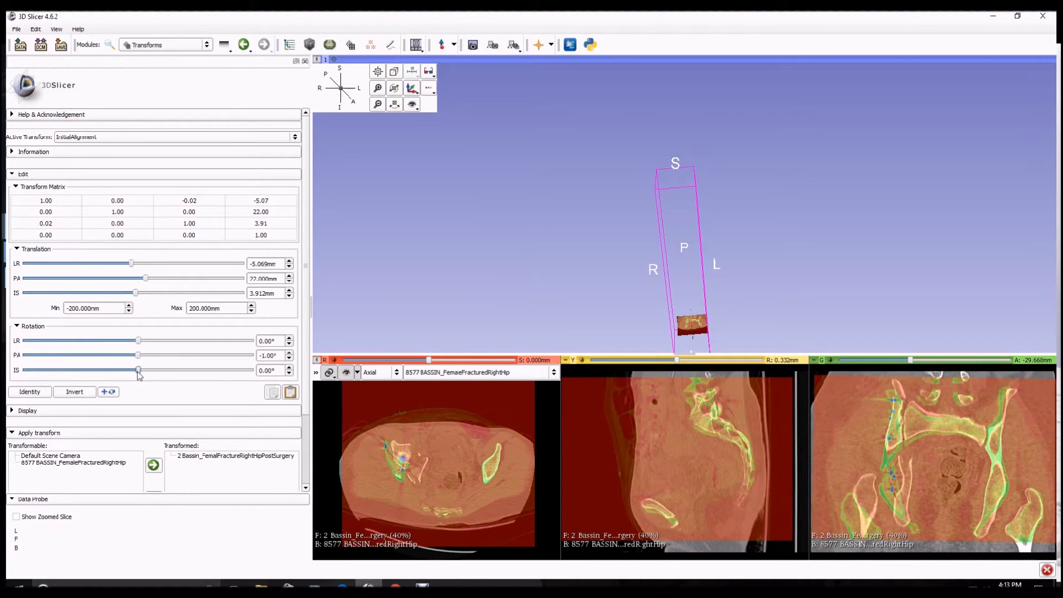
pyautogui.moveTo(139, 372); pyautogui.dragTo(140, 371)
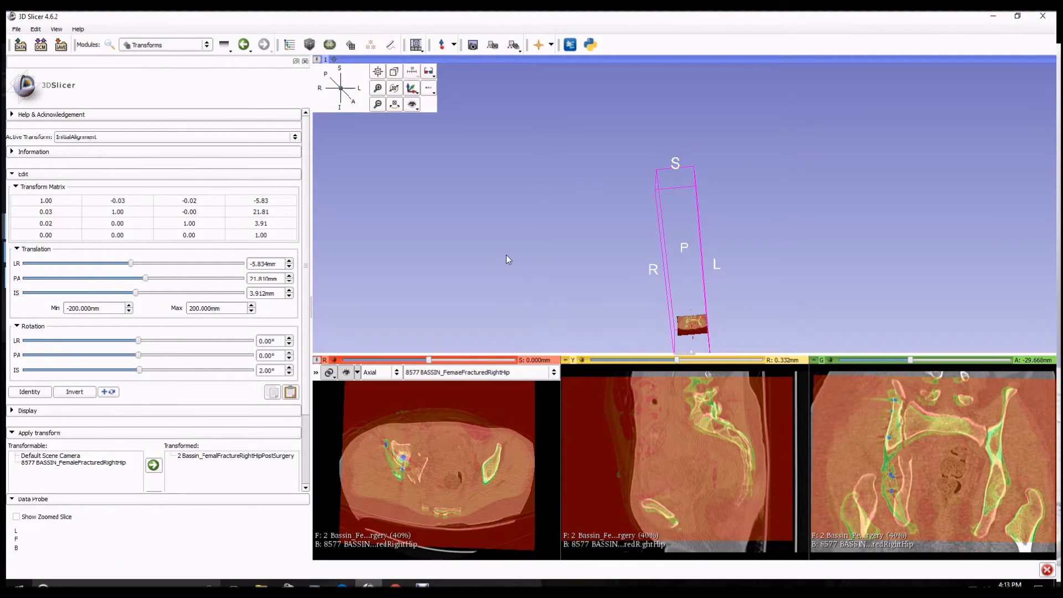
# Open the General Registration (BRAINS) module
pyautogui.moveTo(699, 273); pyautogui.dragTo(640, 186, button='middle')
pyautogui.moveTo(641, 224); pyautogui.dragTo(699, 334, button='right')
pyautogui.click(378, 70)
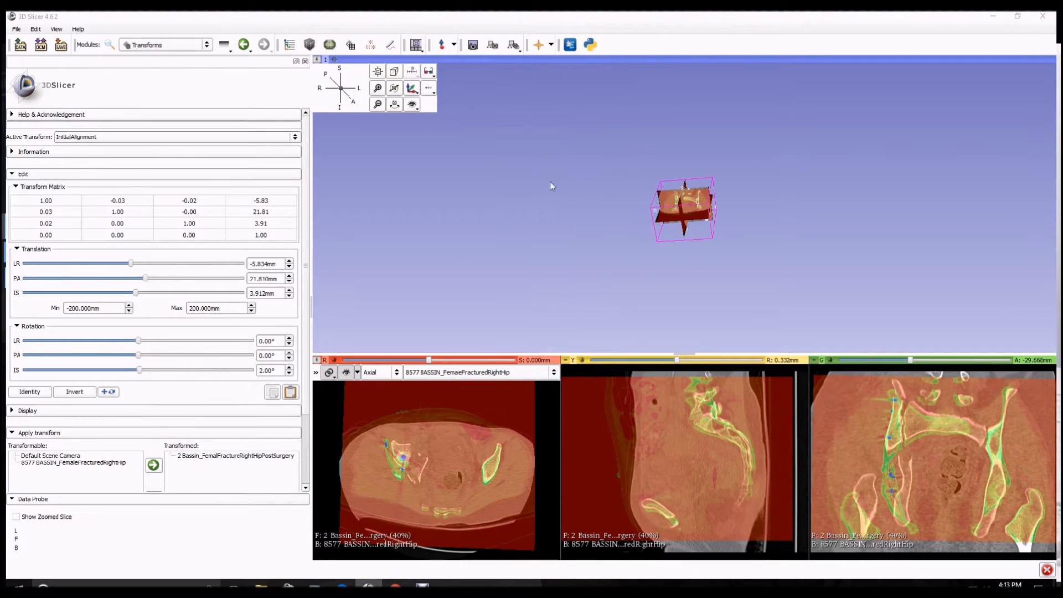
pyautogui.moveTo(718, 244); pyautogui.dragTo(808, 337, button='right')
pyautogui.moveTo(809, 336); pyautogui.dragTo(673, 302)
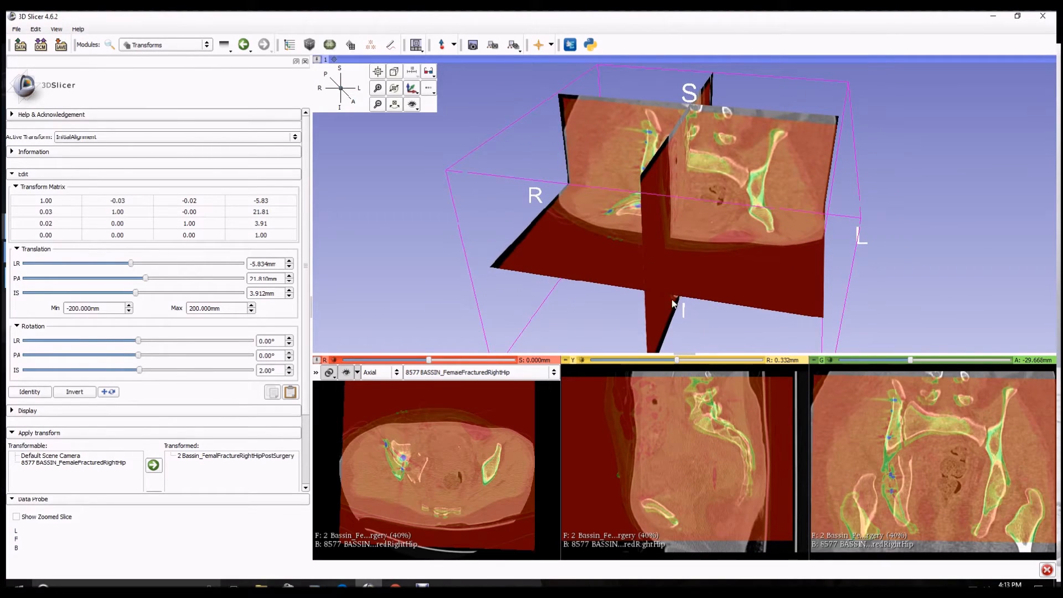
pyautogui.click(206, 47)
pyautogui.moveTo(193, 288)
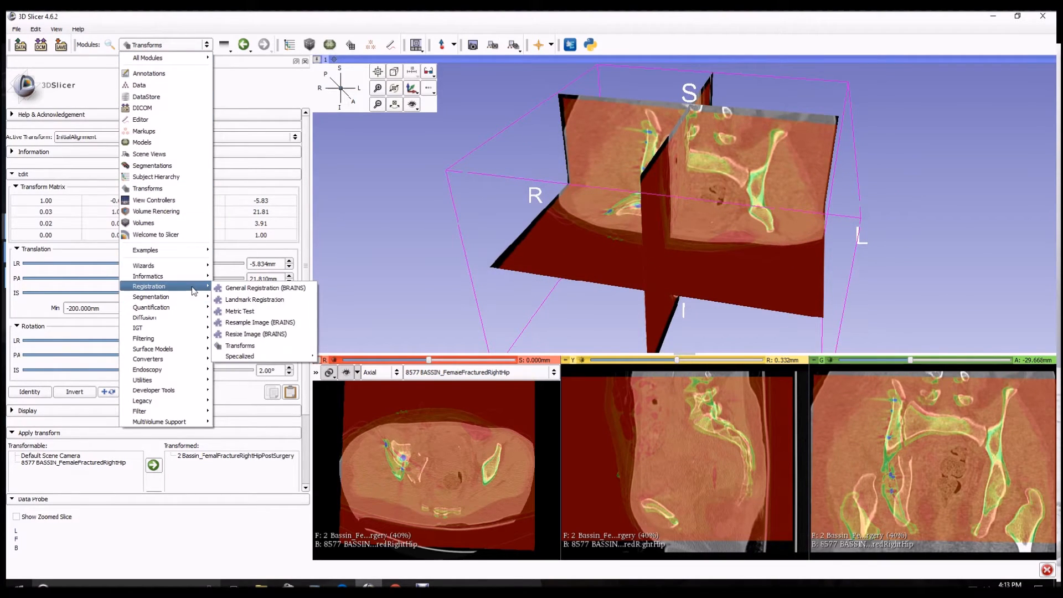
pyautogui.click(232, 288)
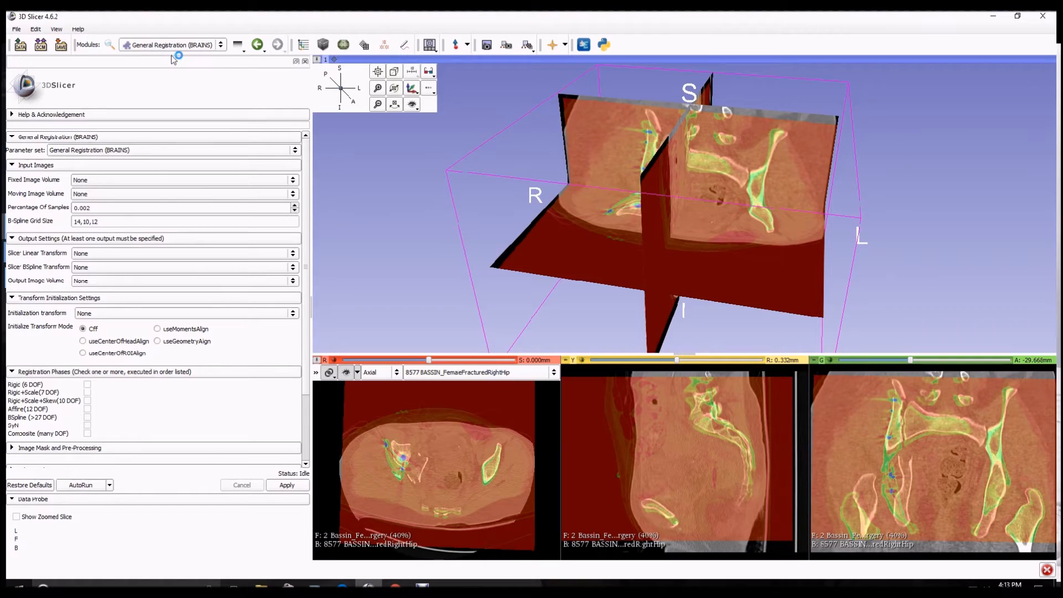
# Set the fixed volume to 8577 BASSIN_FemaleFracturedRightHip and the moving volume to 2 Bassin_FemalFractureRightHipPostSurgery
pyautogui.click(118, 182)
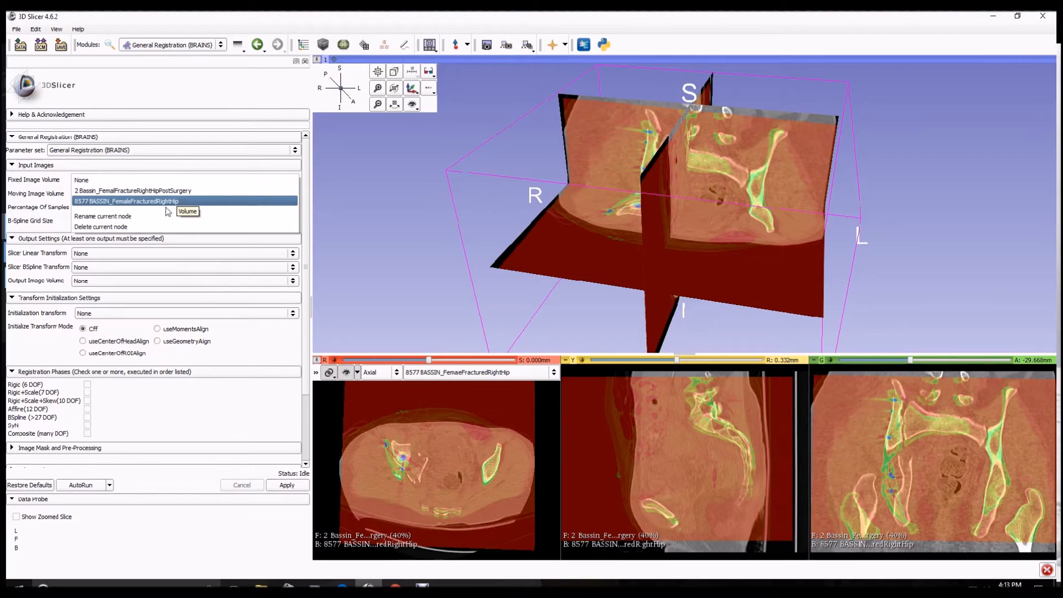
pyautogui.click(133, 203)
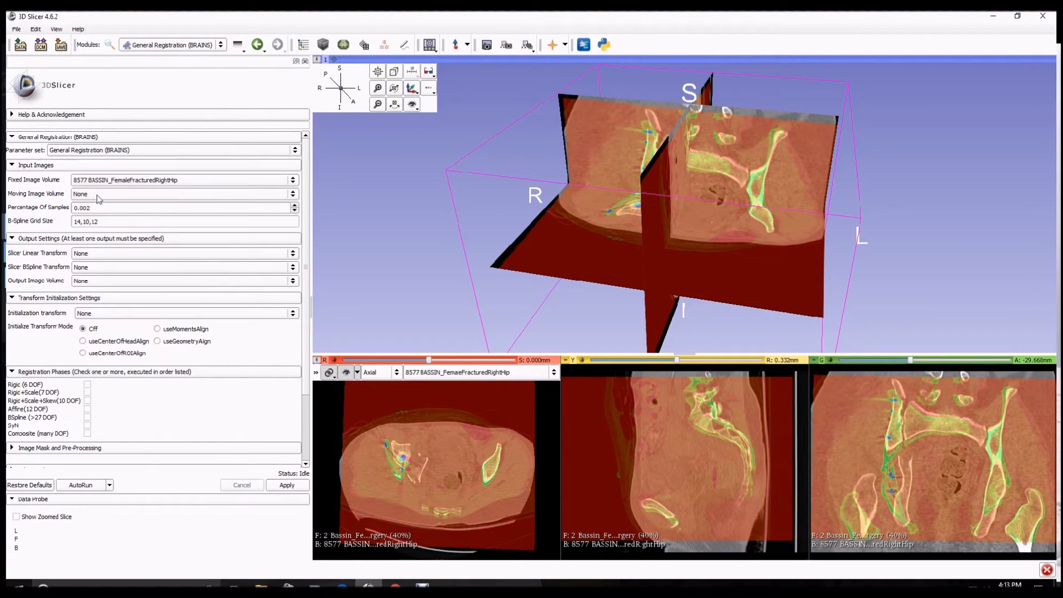
pyautogui.click(106, 195)
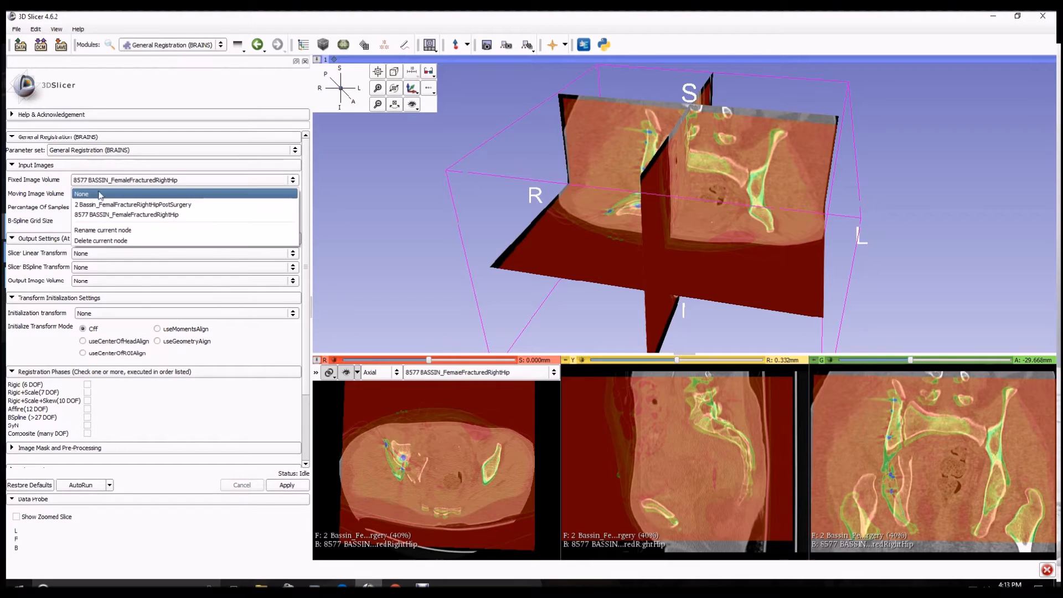
pyautogui.click(146, 205)
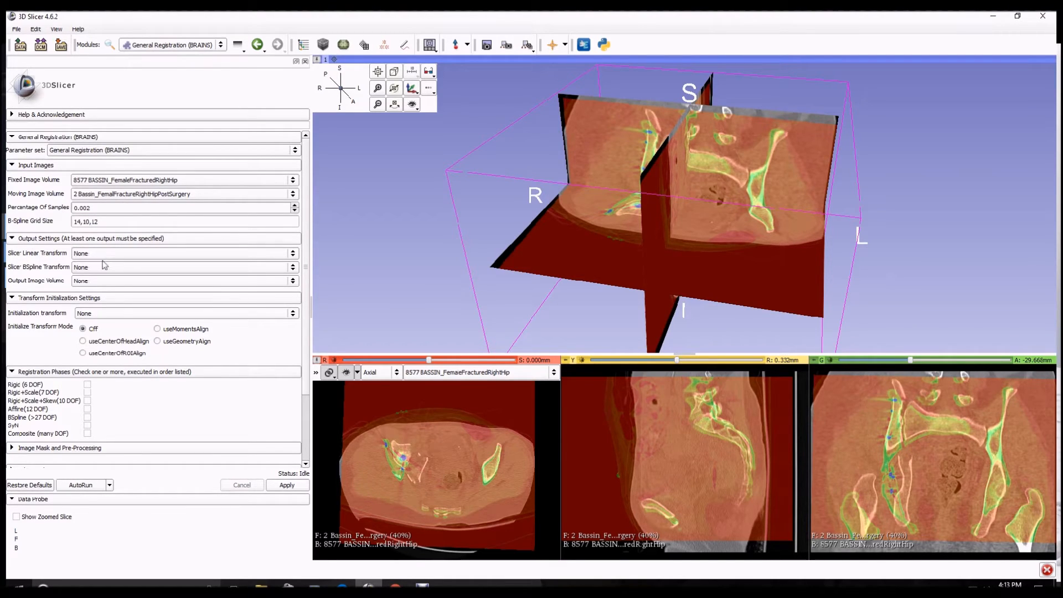
# Choose InitialAlignment as the initialization transform and enable the Rigid (6 DOF) registration phase
pyautogui.click(100, 313)
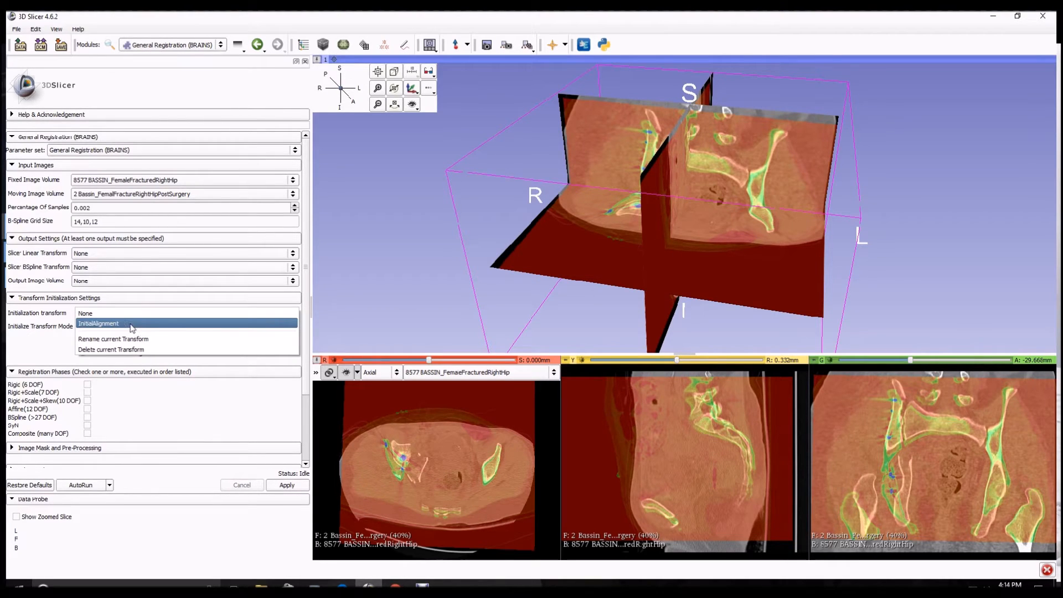
pyautogui.click(104, 329)
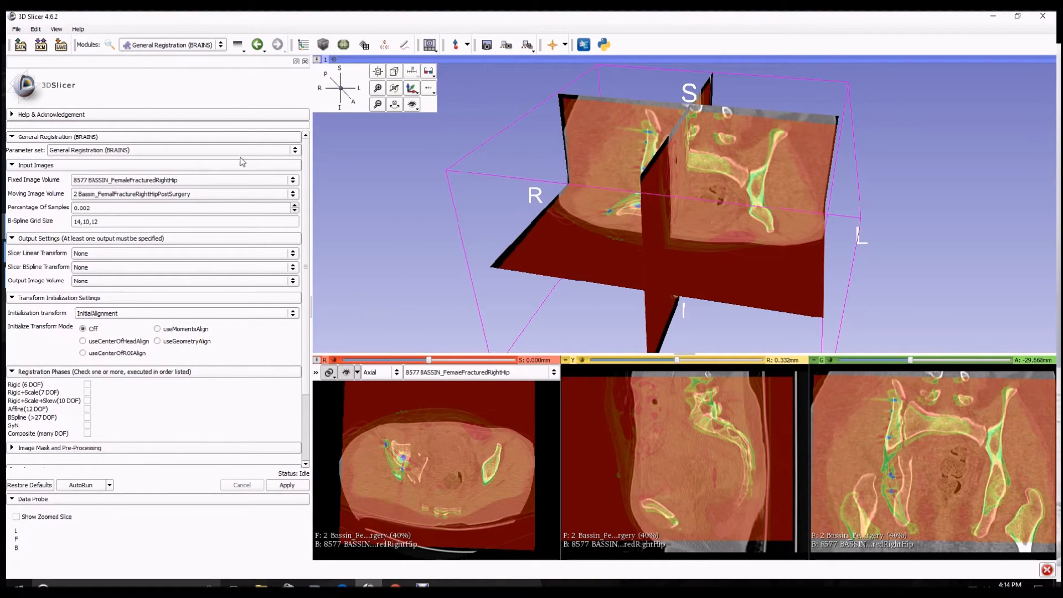
pyautogui.click(87, 385)
# Create a new output image volume named Registration_PostOp and run the registration
pyautogui.click(94, 282)
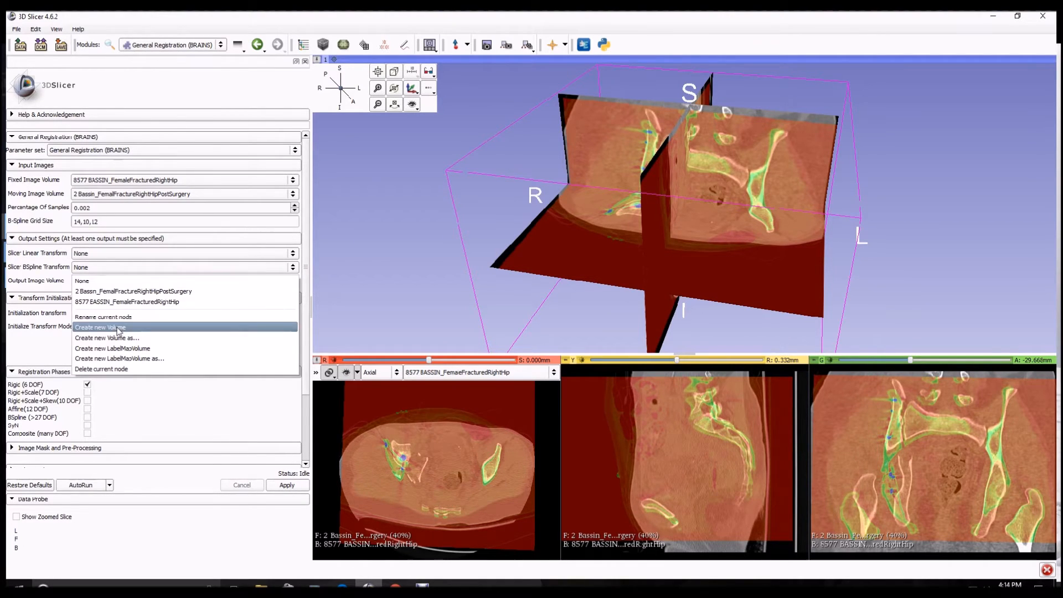
pyautogui.click(96, 338)
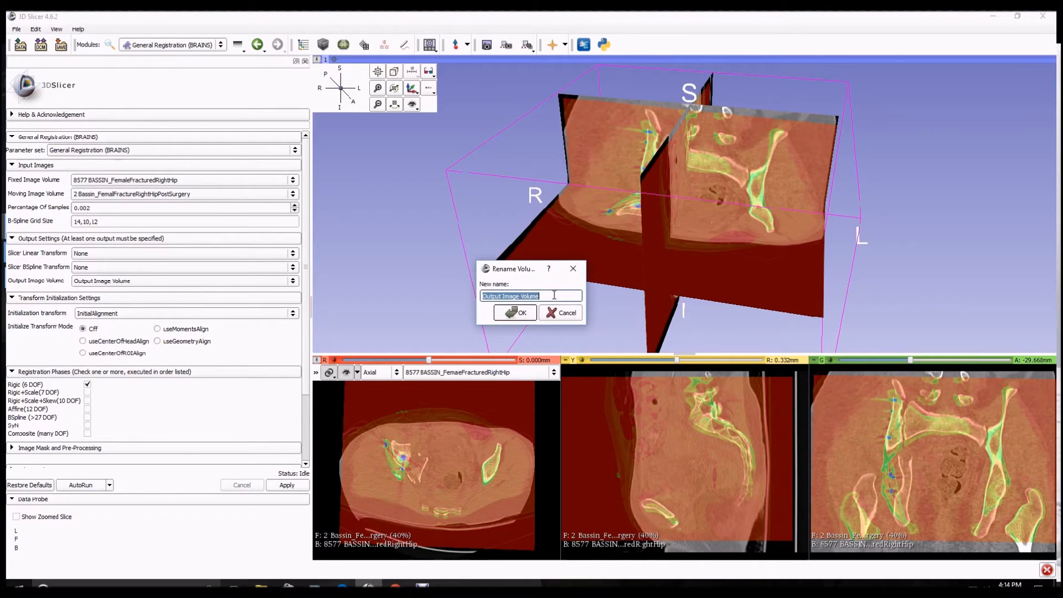
pyautogui.write('PostOp')
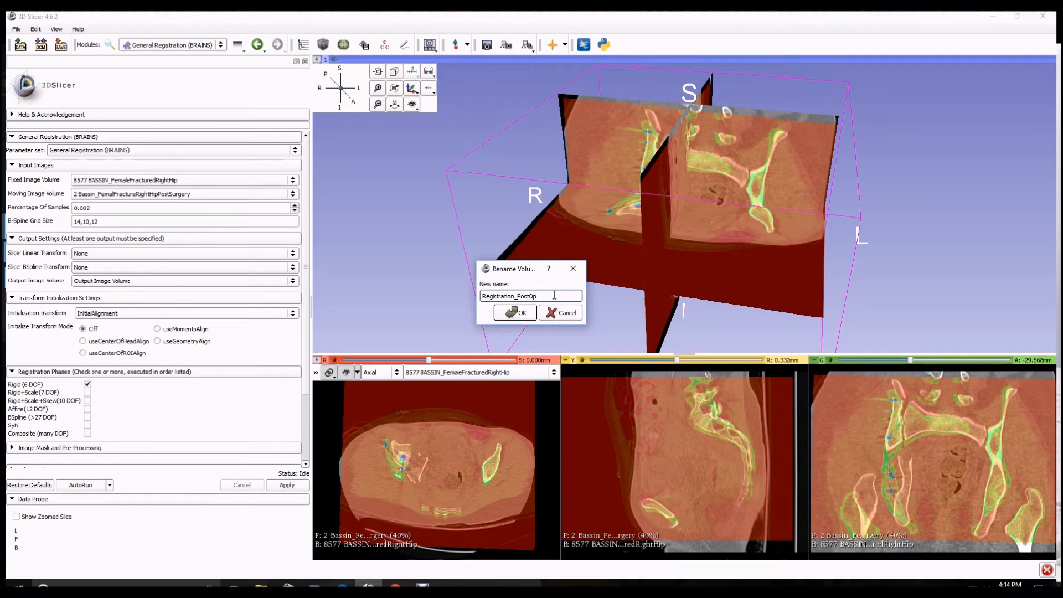
pyautogui.click(521, 314)
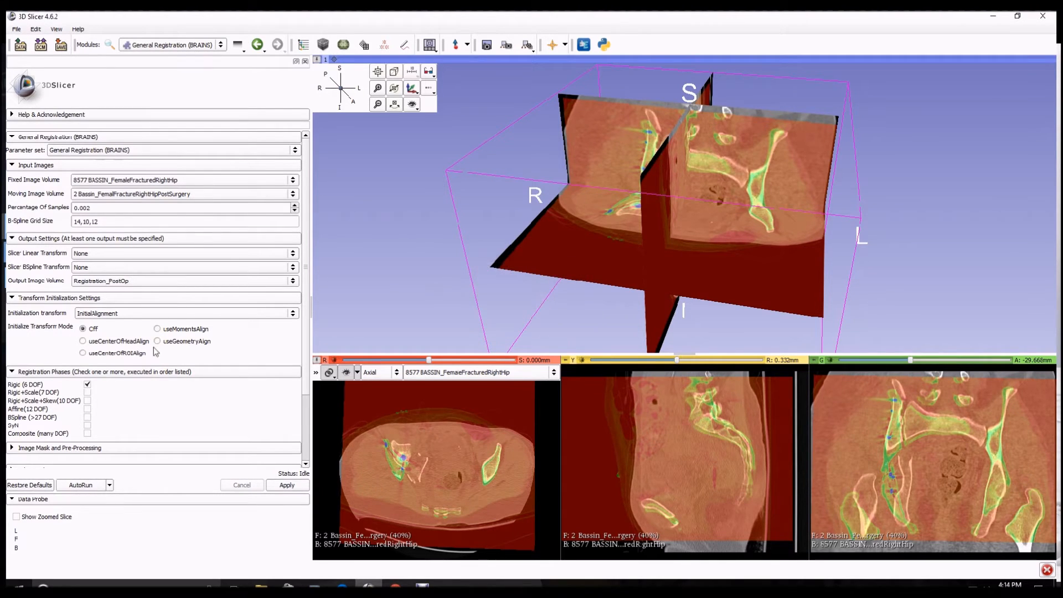
pyautogui.click(288, 485)
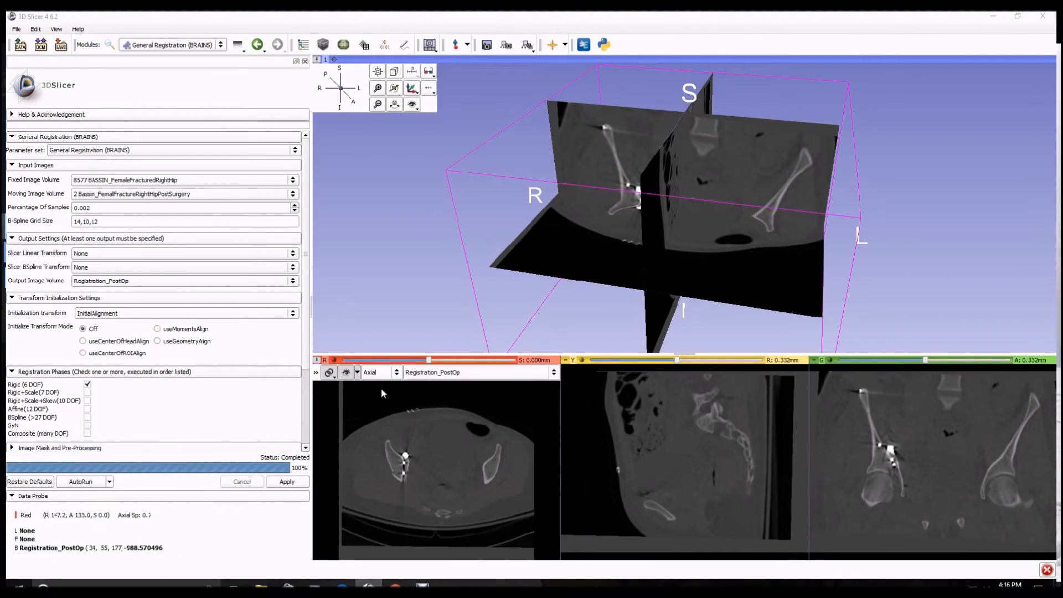
# Show Registration_PostOp as foreground over the fractured hip volume in the slice views at opacity 1.00
pyautogui.click(316, 373)
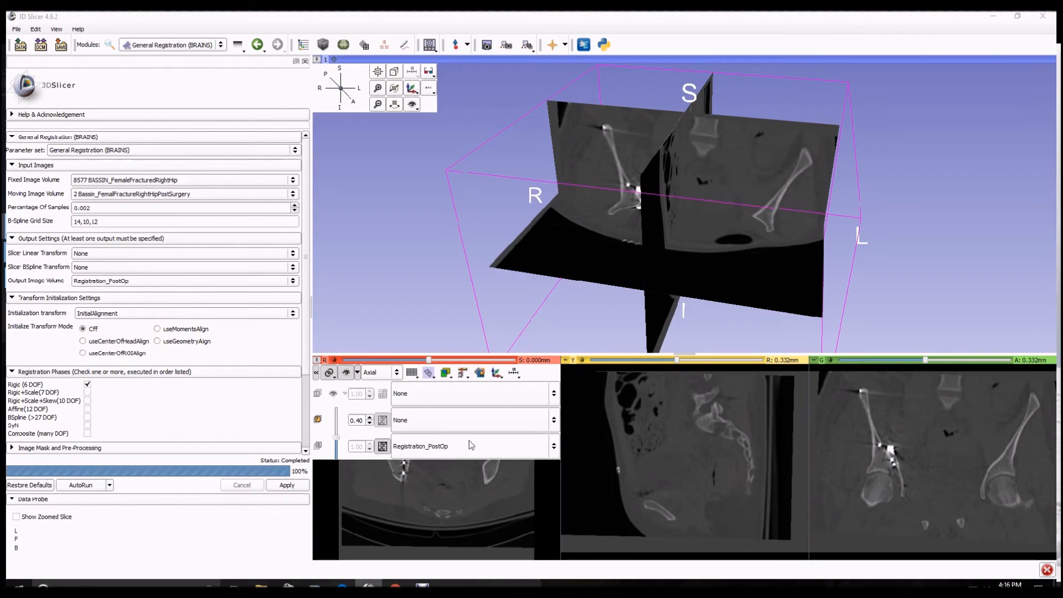
pyautogui.click(456, 446)
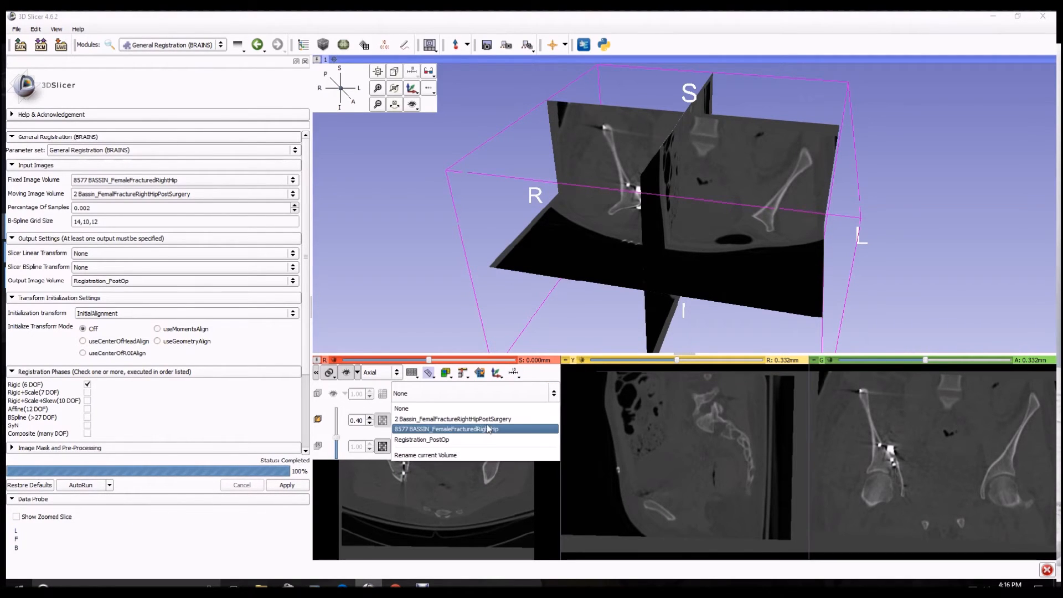
pyautogui.click(447, 430)
pyautogui.click(438, 438)
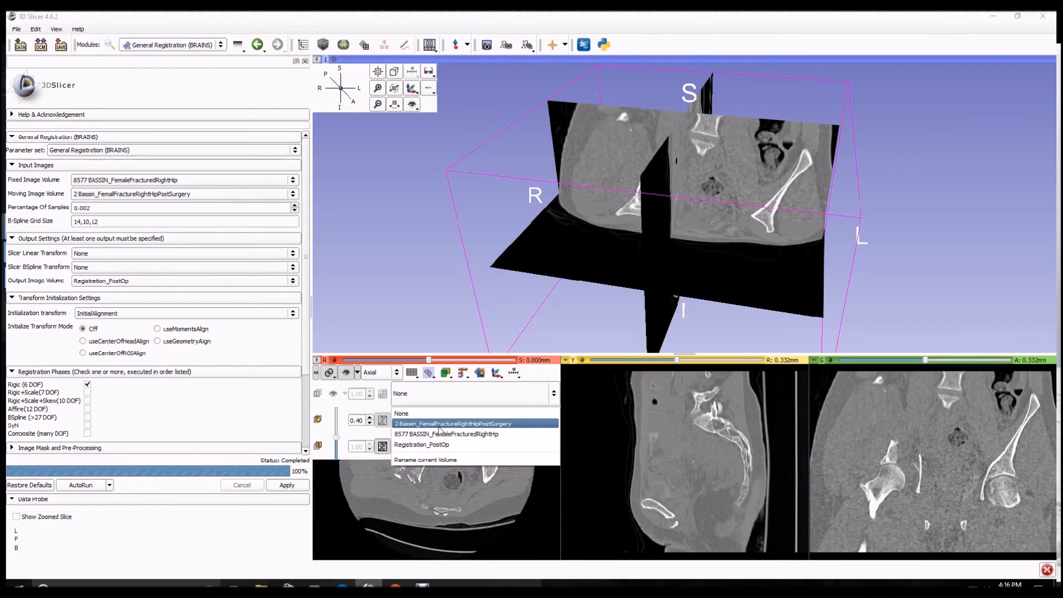
pyautogui.click(435, 444)
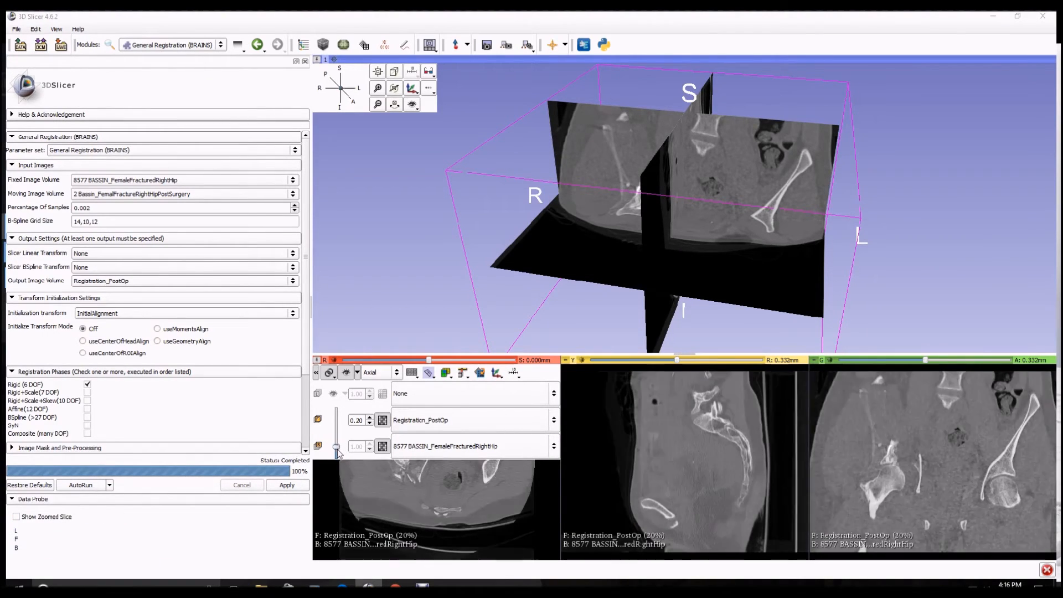
pyautogui.moveTo(336, 437); pyautogui.dragTo(324, 416)
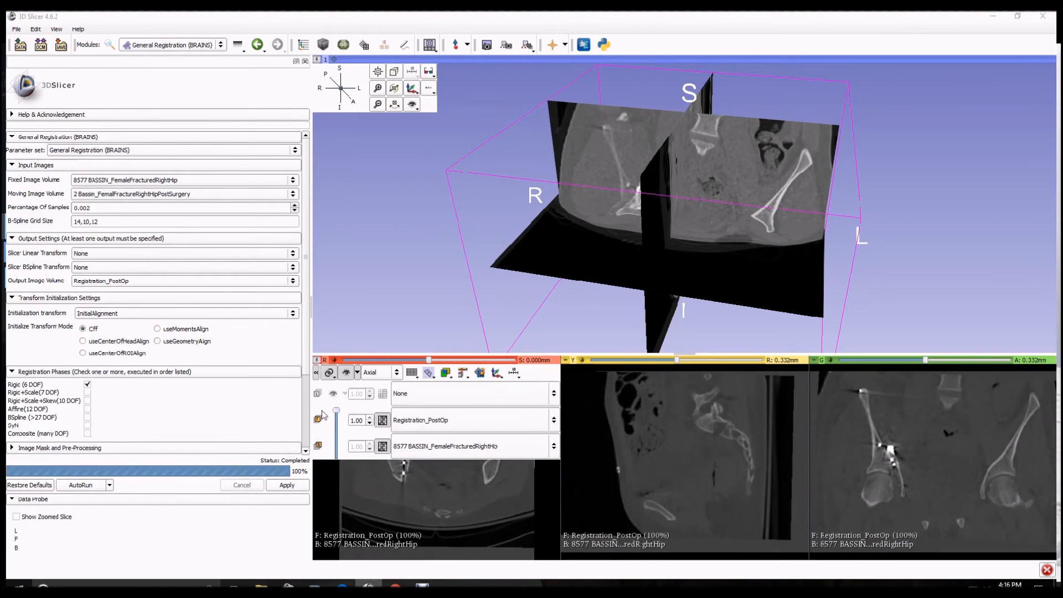
# In the Volumes module, apply the rainbow preset to Registration_PostOp and set its window to 3750 and level 1605
pyautogui.click(216, 46)
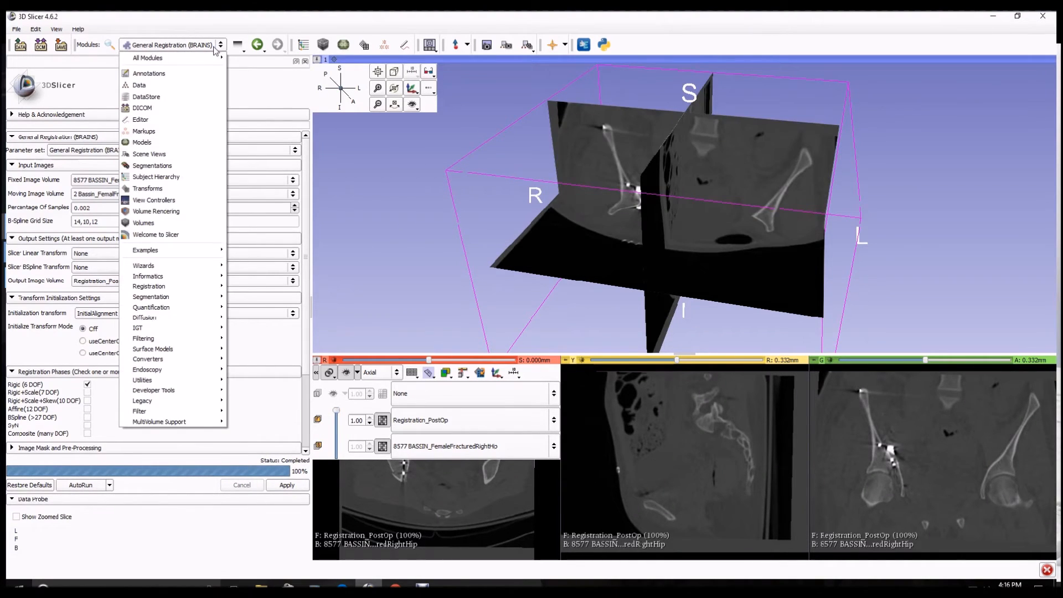
pyautogui.click(140, 224)
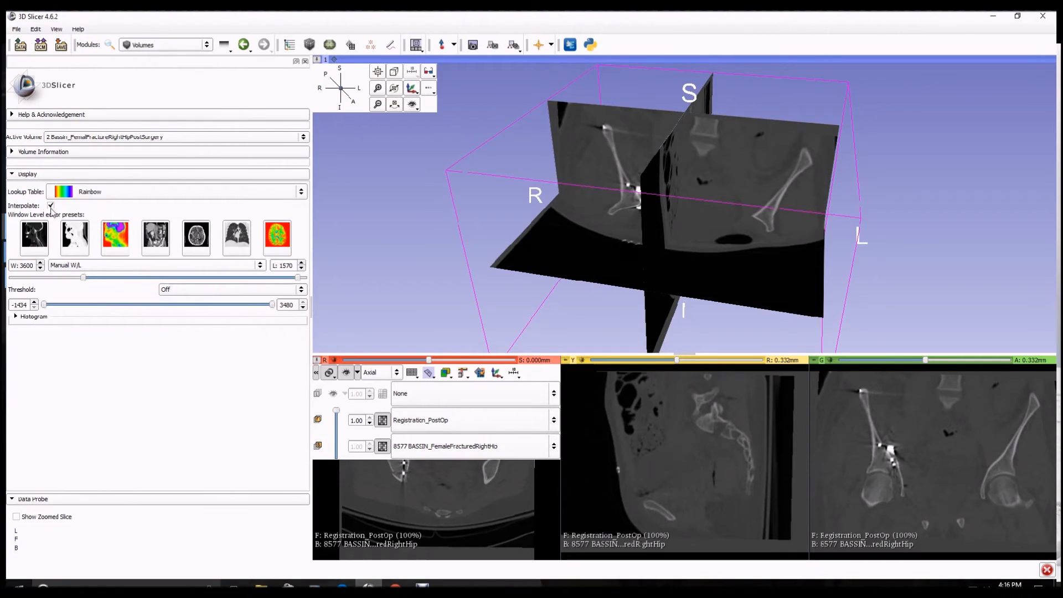
pyautogui.click(103, 139)
pyautogui.click(111, 146)
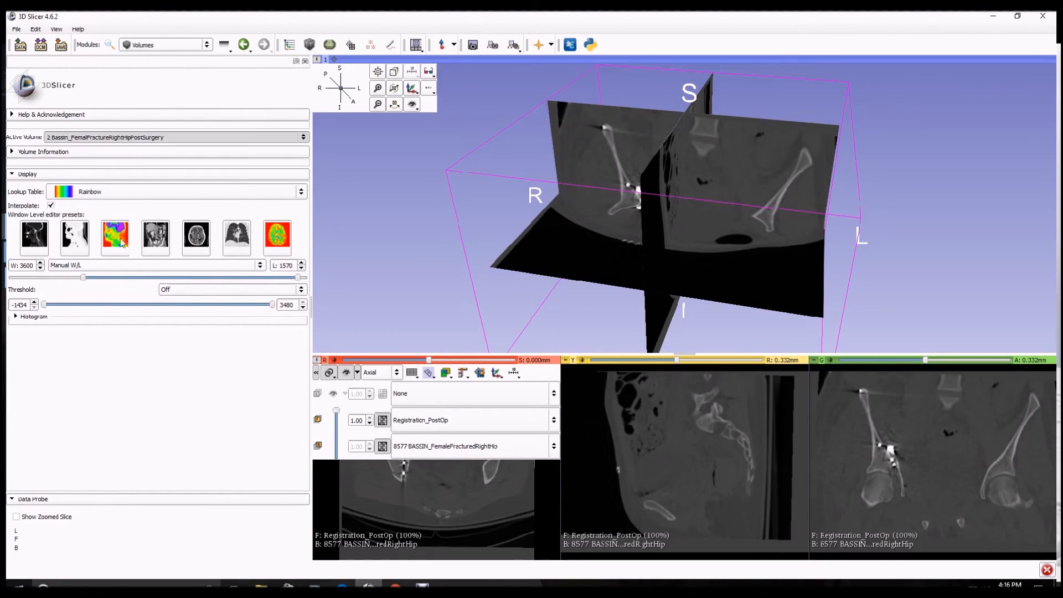
pyautogui.click(114, 238)
pyautogui.moveTo(158, 280)
pyautogui.moveTo(158, 279); pyautogui.dragTo(80, 277)
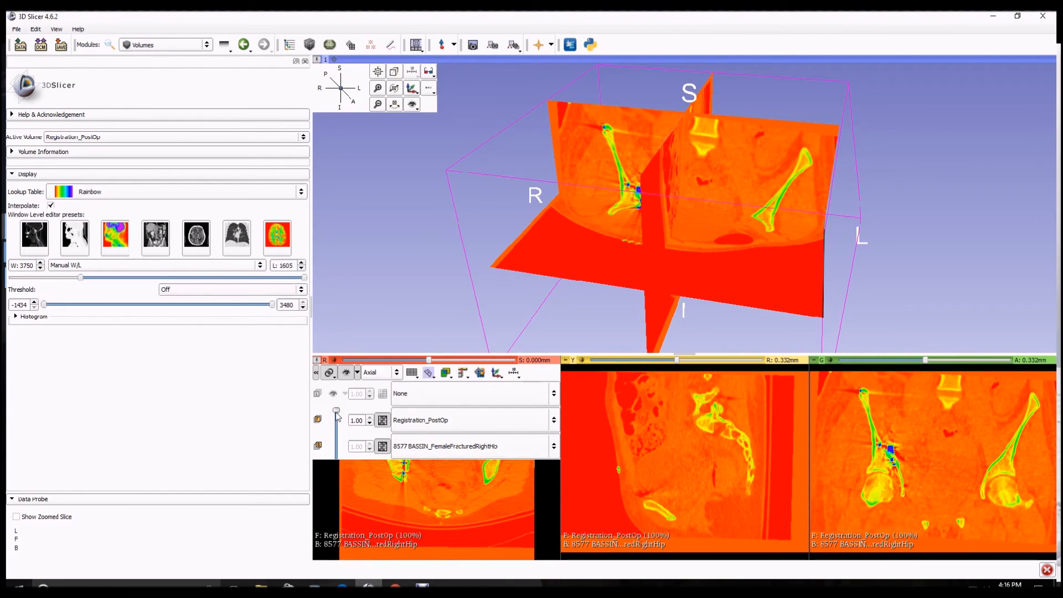
# Set the Registration_PostOp foreground opacity to 0.50 in the slice views
pyautogui.moveTo(336, 411); pyautogui.dragTo(338, 443)
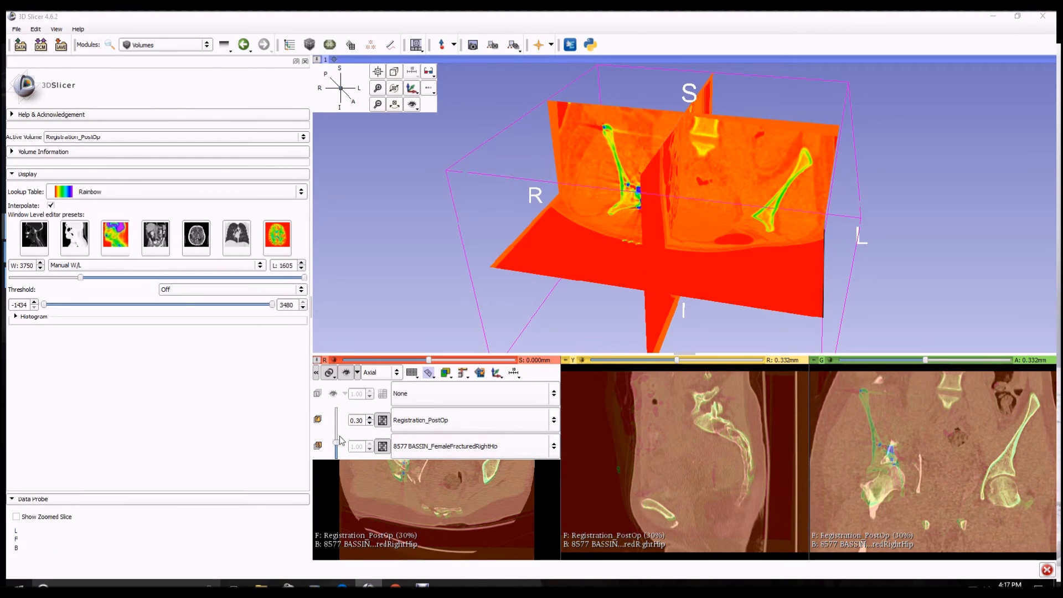
pyautogui.moveTo(336, 442)
pyautogui.mouseDown()
pyautogui.moveTo(337, 411)
pyautogui.moveTo(343, 461)
pyautogui.moveTo(340, 421)
pyautogui.moveTo(342, 445)
pyautogui.moveTo(347, 430)
pyautogui.mouseUp()
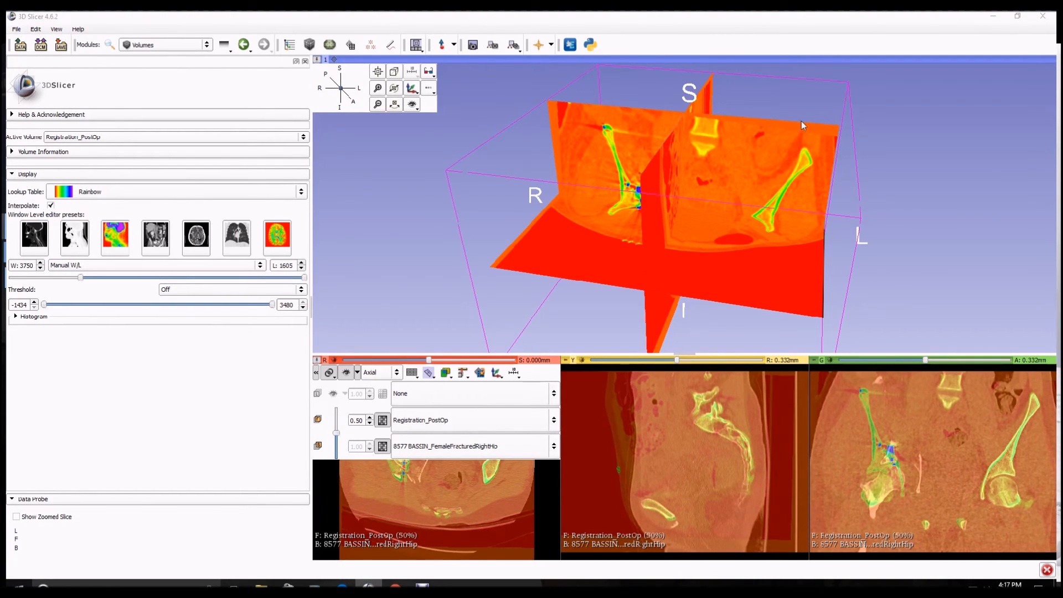
# Open Volume Rendering for the 8577 BASSIN_FemaleFracturedRightHip volume and hide the slice planes in the 3D view
pyautogui.moveTo(388, 255); pyautogui.dragTo(441, 288)
pyautogui.click(206, 51)
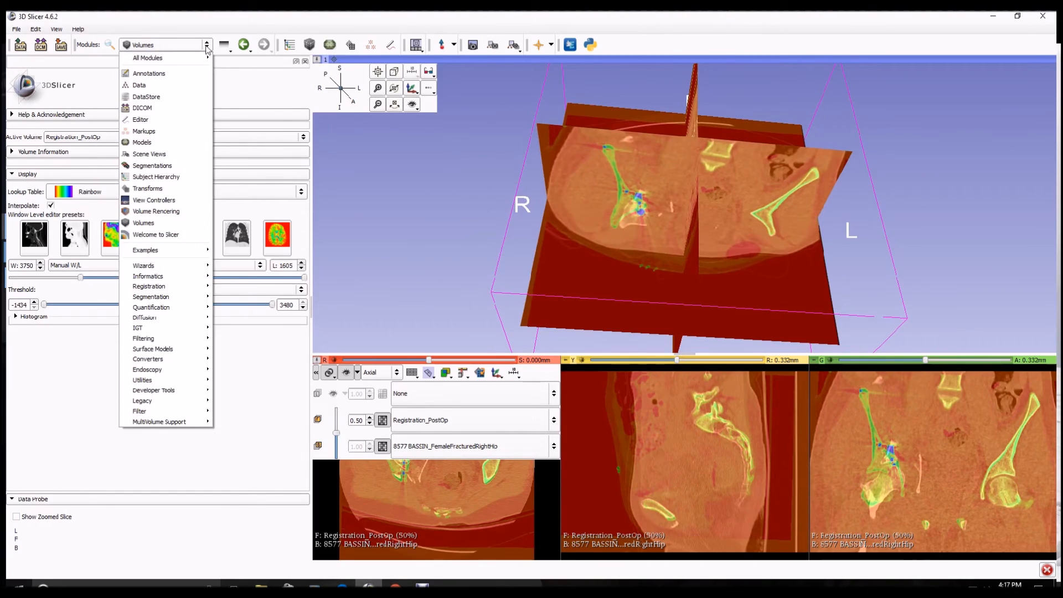
pyautogui.click(161, 218)
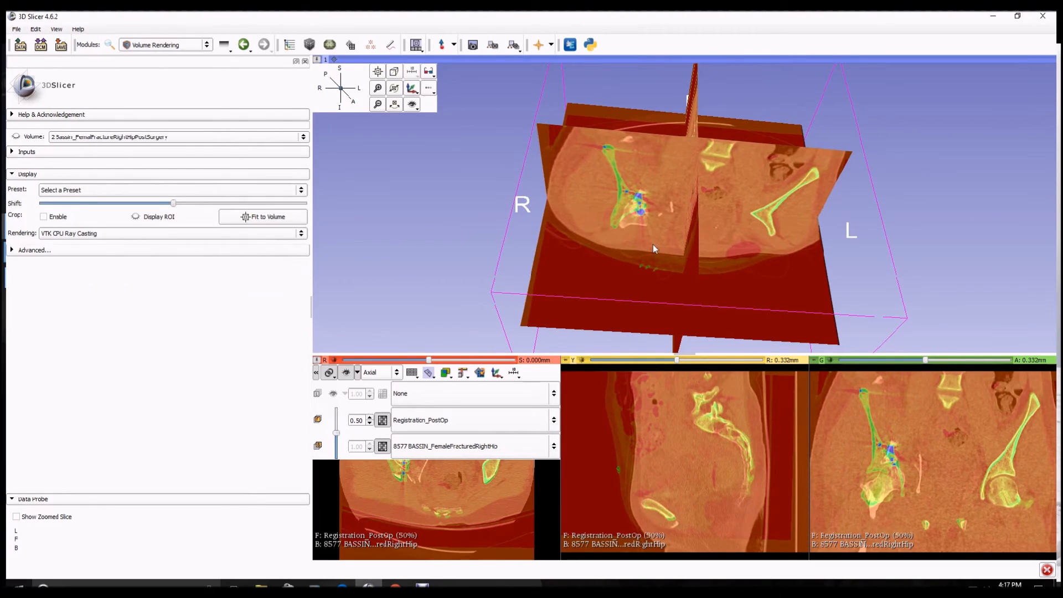
pyautogui.click(107, 139)
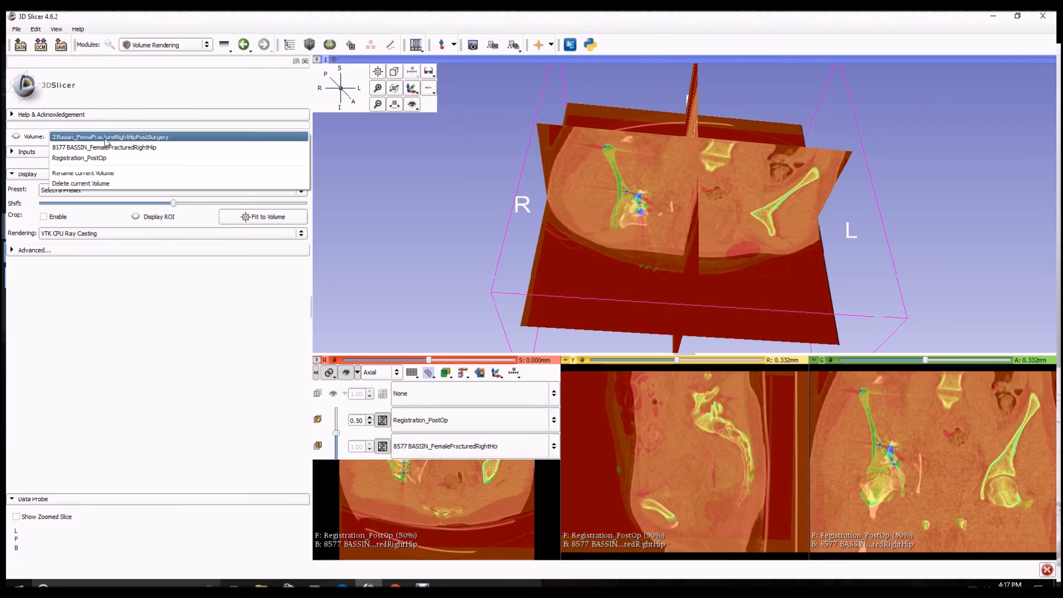
pyautogui.click(110, 150)
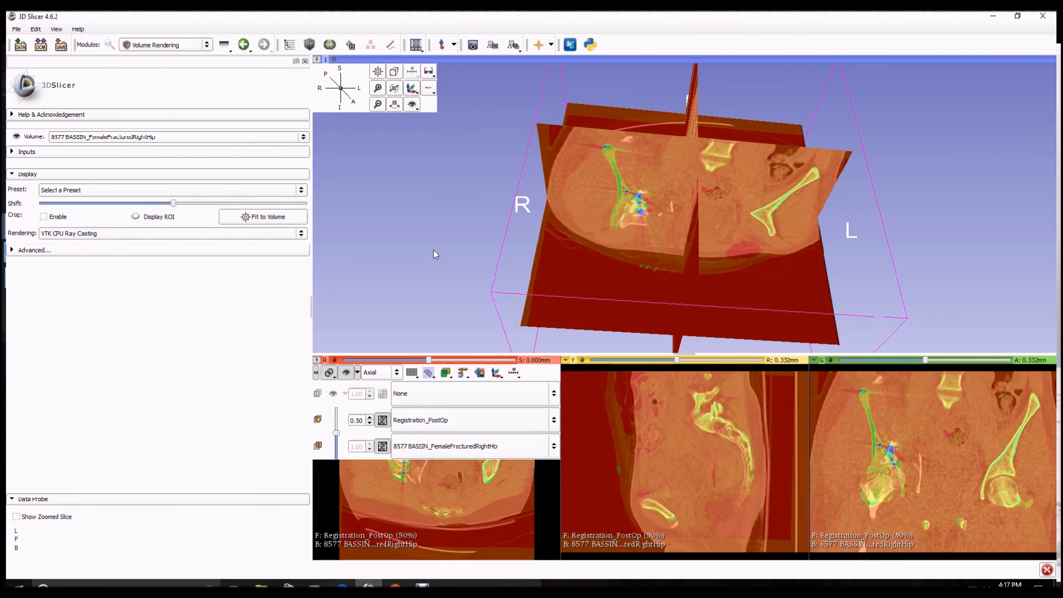
pyautogui.click(346, 375)
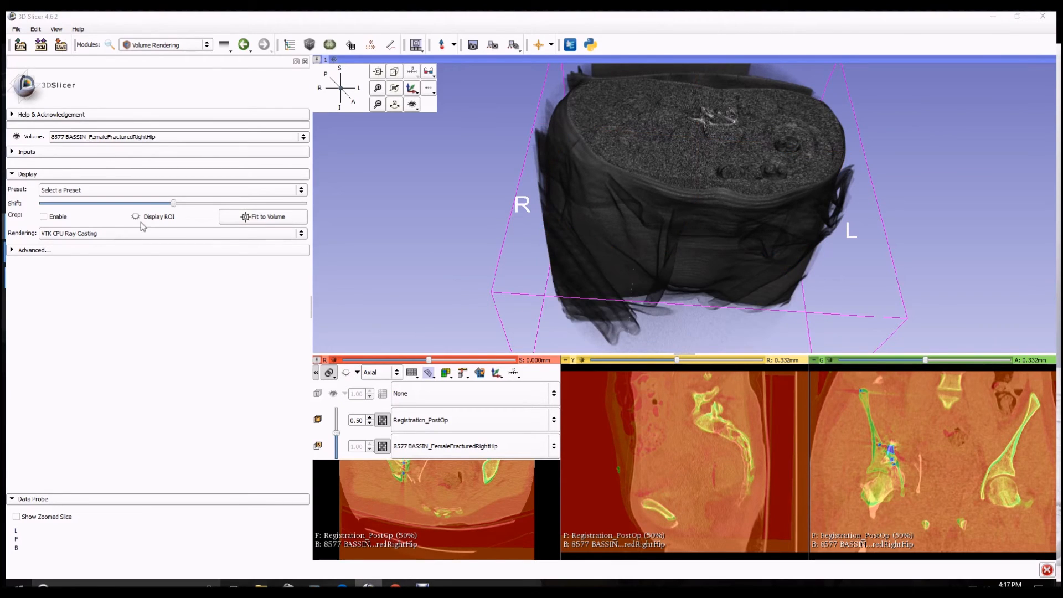
# Apply the CT-AAA volume rendering preset to the fractured hip volume
pyautogui.moveTo(174, 203); pyautogui.dragTo(224, 206)
pyautogui.click(99, 191)
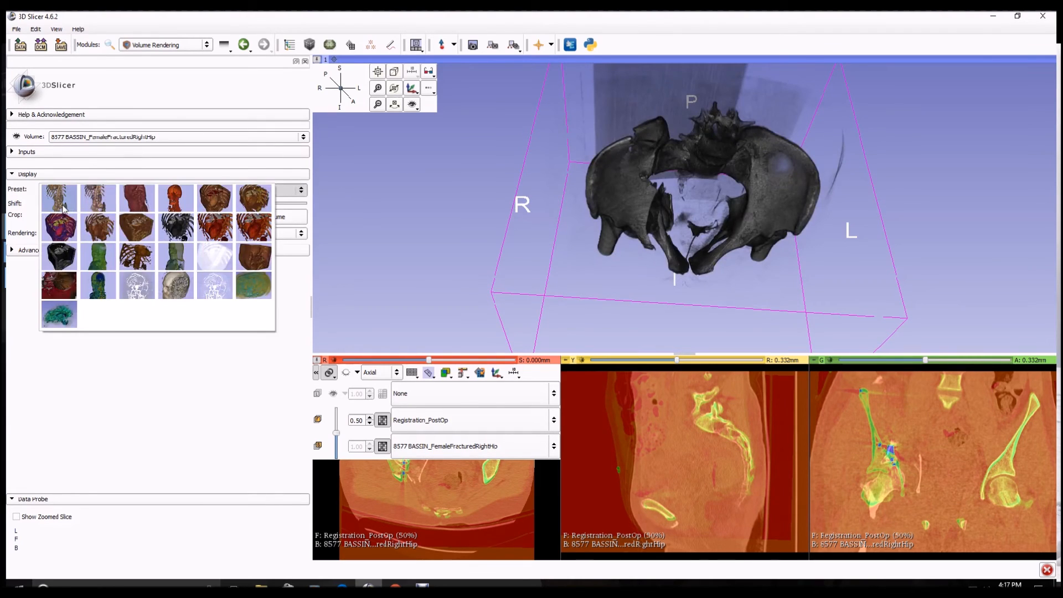
pyautogui.click(44, 222)
# Rotate and zoom the 3D view to inspect the rendered fractured pelvis
pyautogui.moveTo(819, 312); pyautogui.dragTo(842, 267)
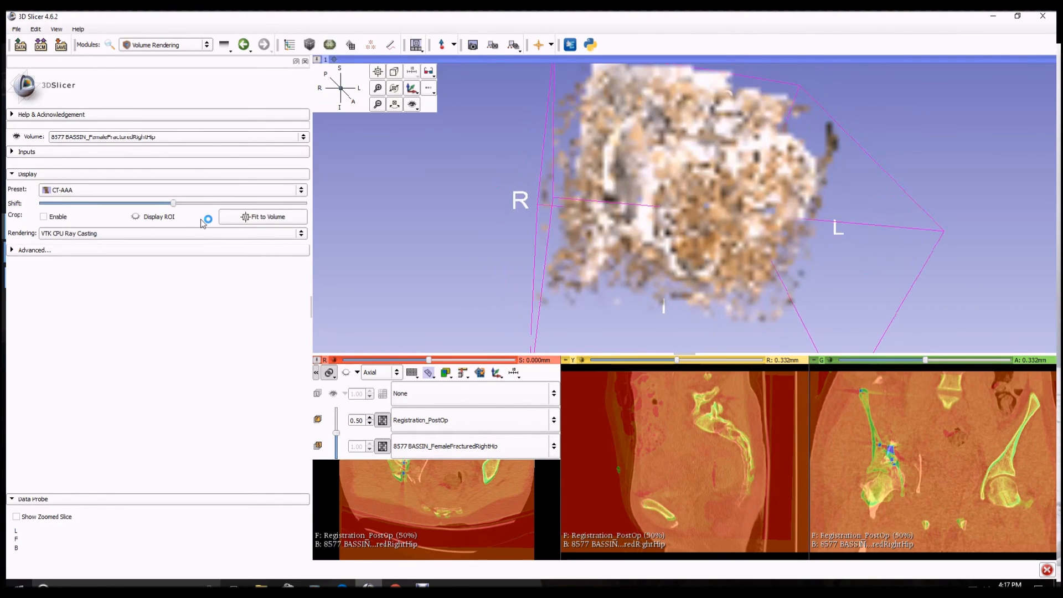
pyautogui.moveTo(176, 205); pyautogui.dragTo(176, 205)
pyautogui.moveTo(543, 191); pyautogui.dragTo(695, 278)
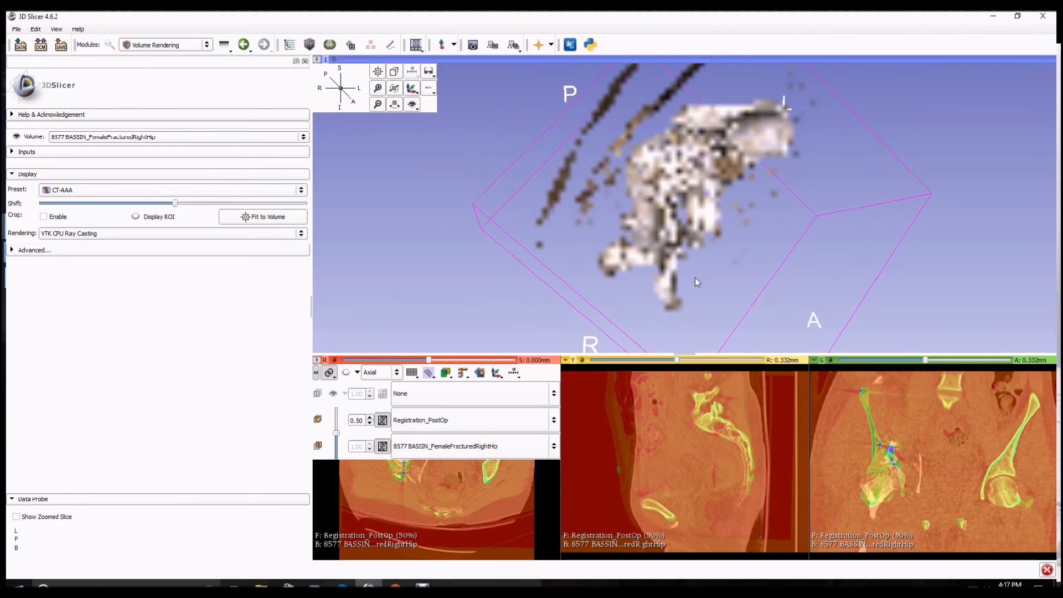
pyautogui.scroll(-3, 711, 274)
pyautogui.scroll(5, 708, 264)
pyautogui.scroll(5, 685, 287)
pyautogui.moveTo(679, 268); pyautogui.dragTo(576, 318)
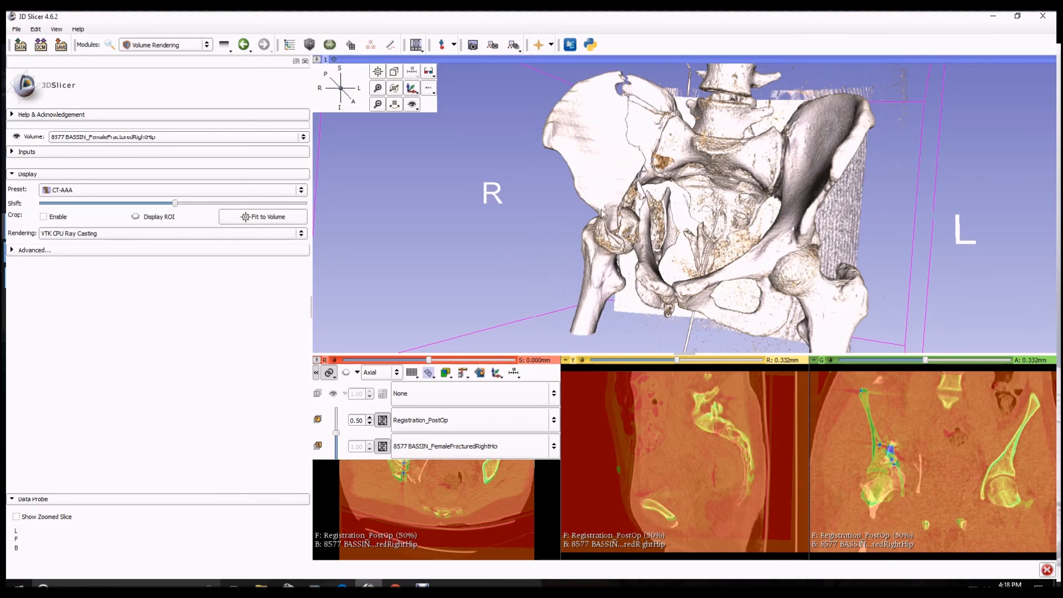
pyautogui.moveTo(546, 235); pyautogui.dragTo(447, 261)
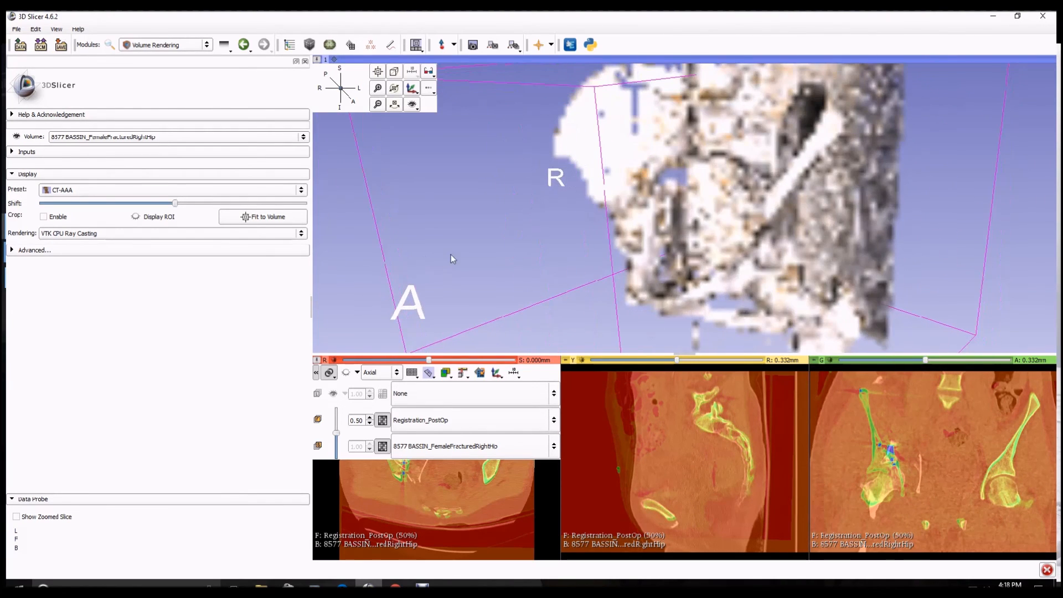
pyautogui.moveTo(619, 183); pyautogui.dragTo(772, 281)
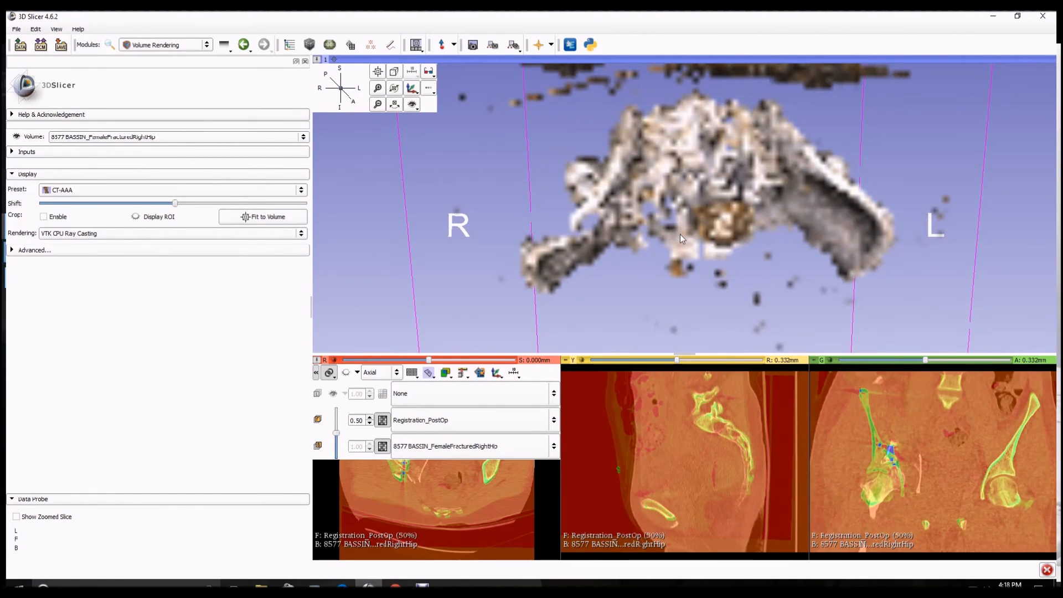
# Volume-render Registration_PostOp as well, assigning it the CT-AAA volume property
pyautogui.click(86, 138)
pyautogui.click(87, 149)
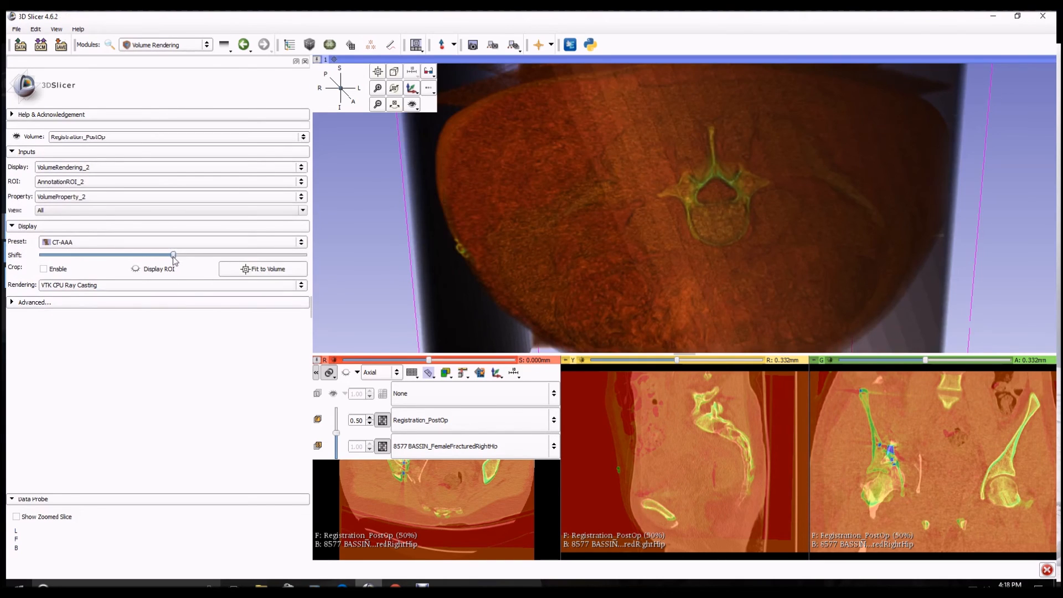
pyautogui.moveTo(175, 260); pyautogui.dragTo(195, 261)
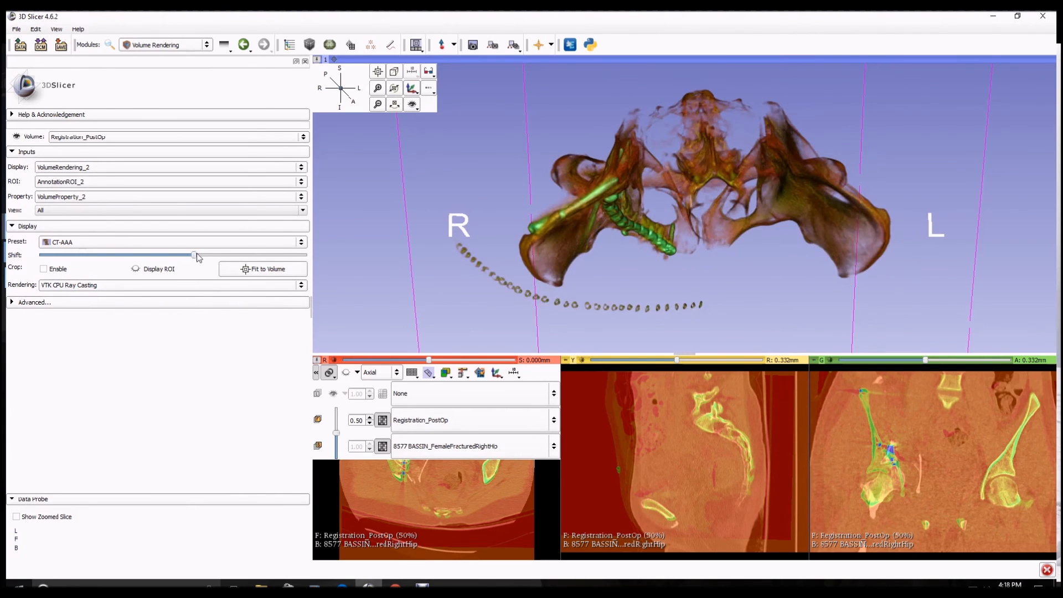
pyautogui.moveTo(194, 261); pyautogui.dragTo(188, 260)
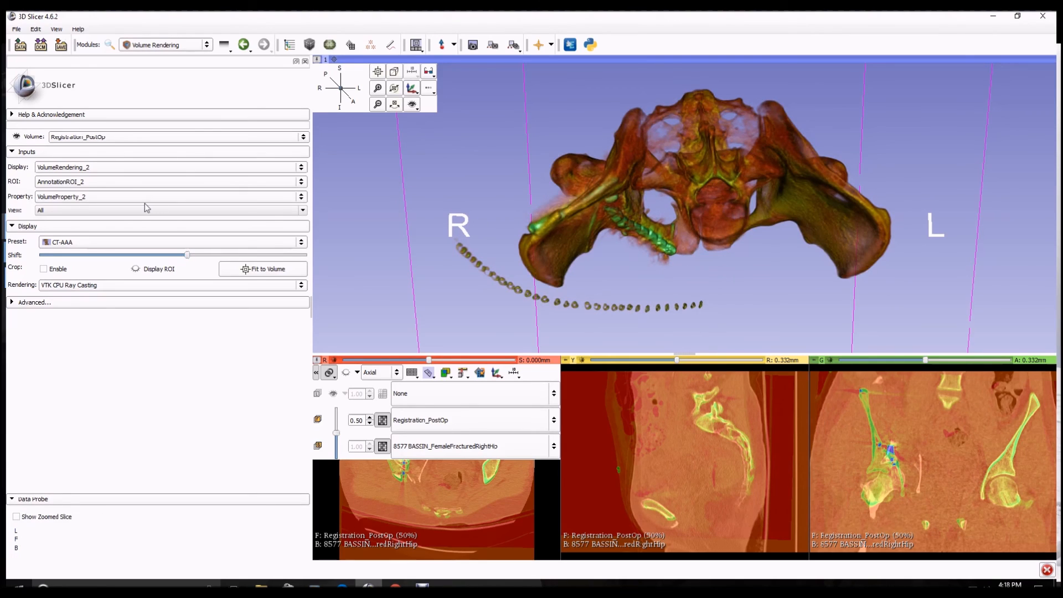
pyautogui.click(98, 198)
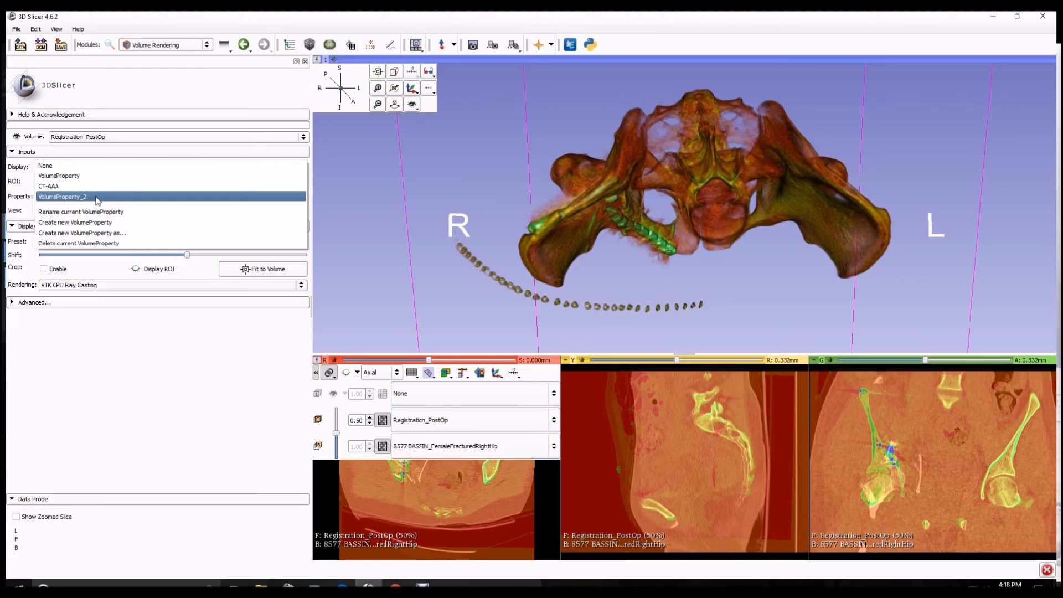
pyautogui.click(56, 187)
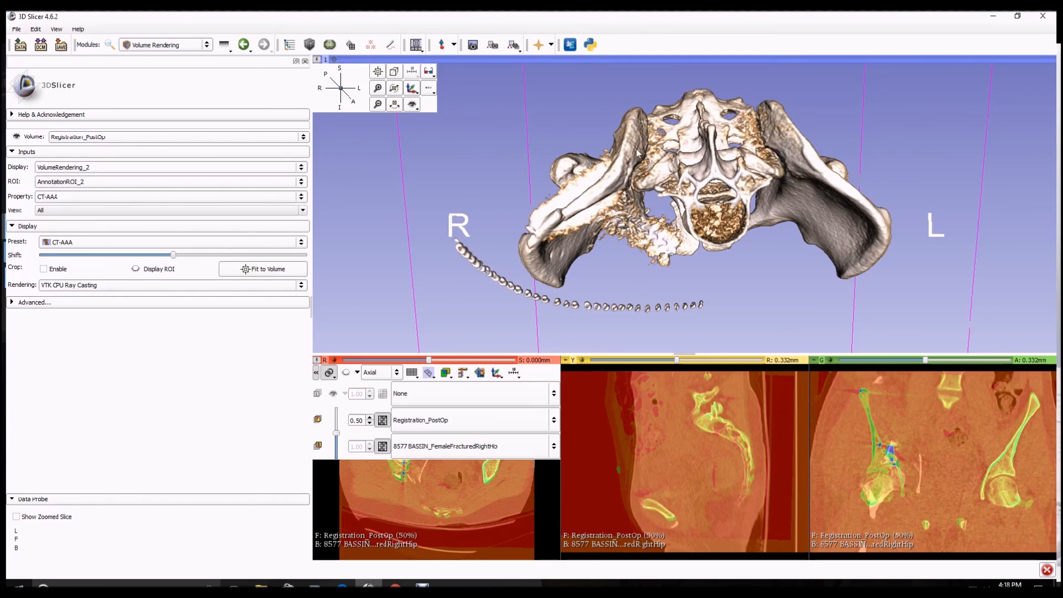
# Reselect the fractured hip volume and rotate, zoom and pan the 3D view to compare the pelvis renderings
pyautogui.click(120, 136)
pyautogui.click(124, 136)
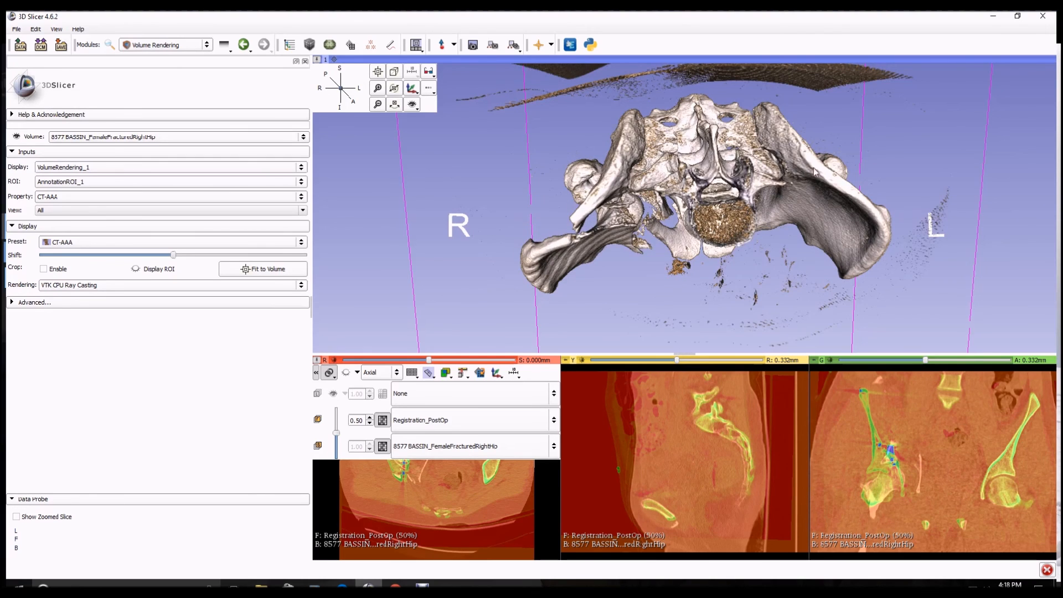
pyautogui.moveTo(724, 254); pyautogui.dragTo(727, 192)
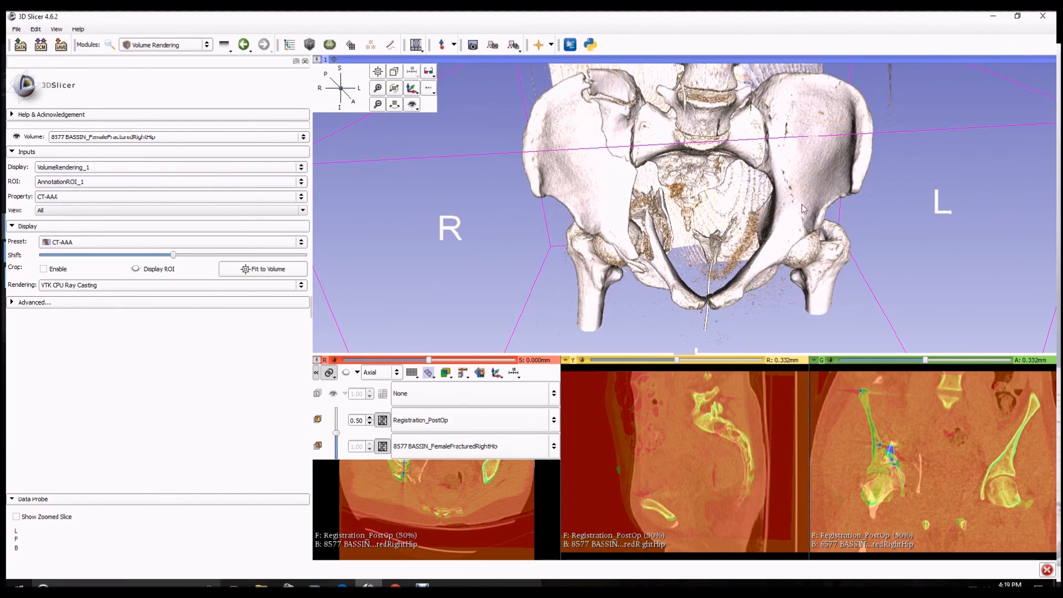
pyautogui.moveTo(690, 209); pyautogui.dragTo(989, 314)
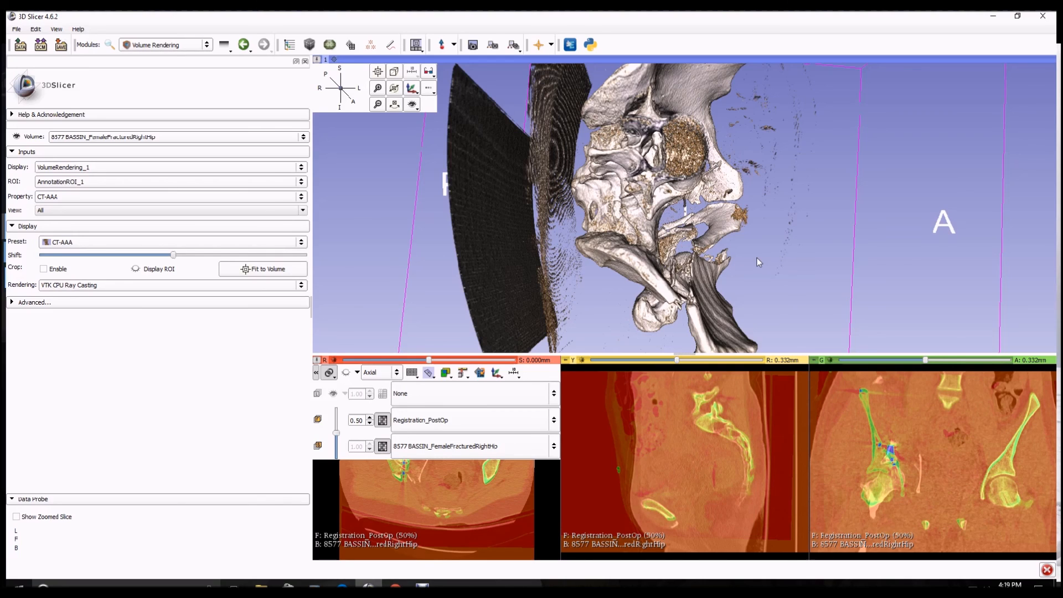
pyautogui.moveTo(738, 232); pyautogui.dragTo(454, 183)
pyautogui.moveTo(859, 198); pyautogui.dragTo(769, 251)
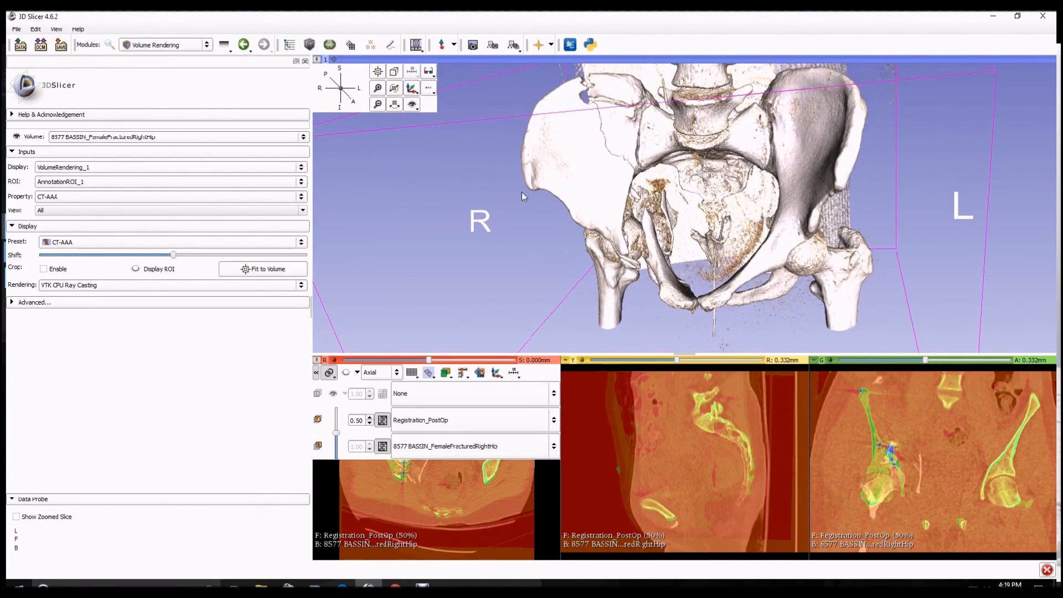
pyautogui.middleClick(720, 177)
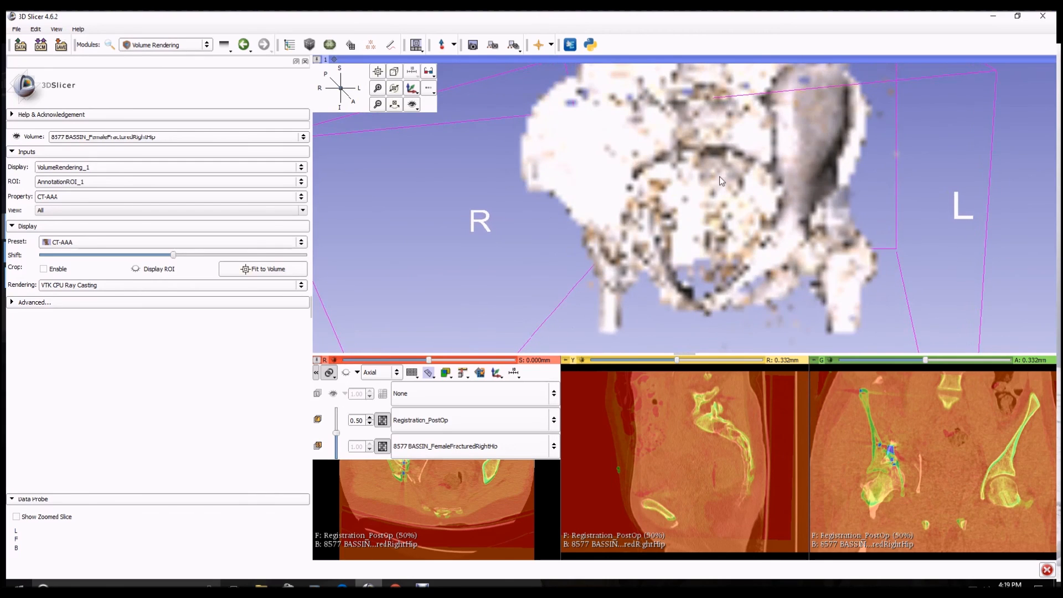
pyautogui.moveTo(719, 176); pyautogui.dragTo(725, 241, button='middle')
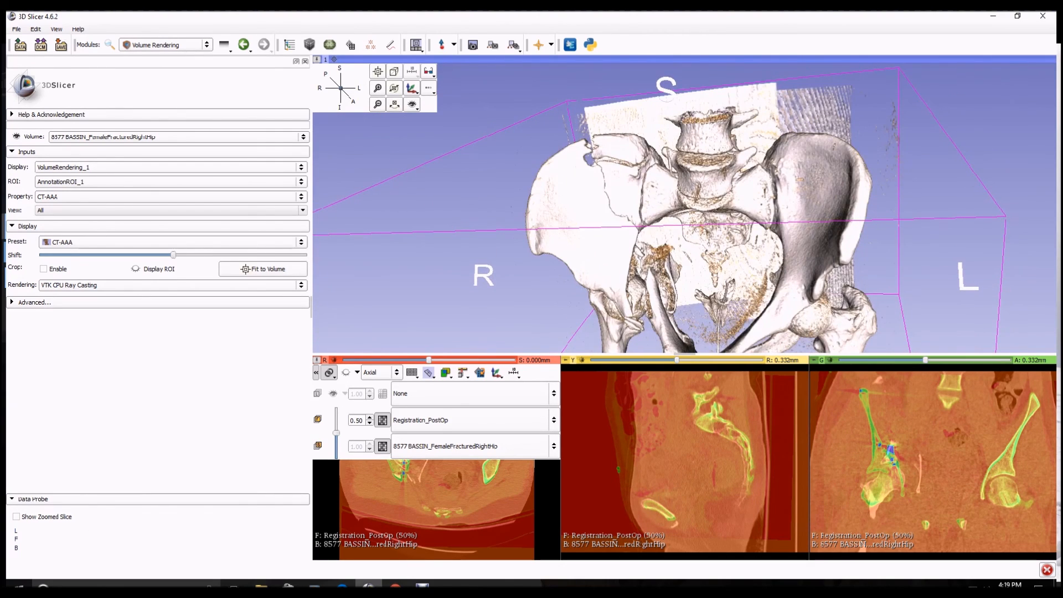
pyautogui.click(422, 584)
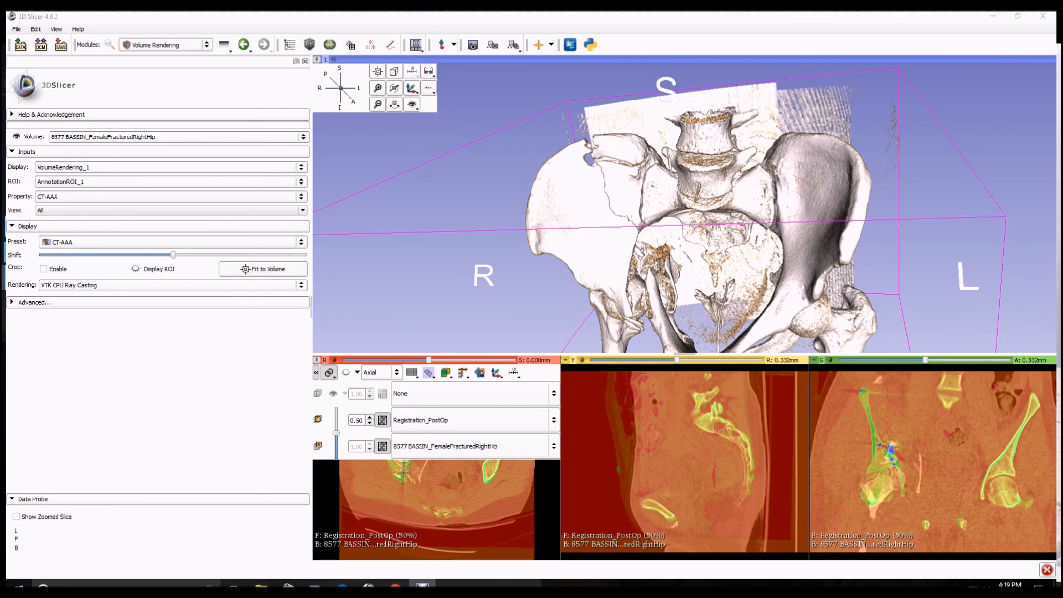